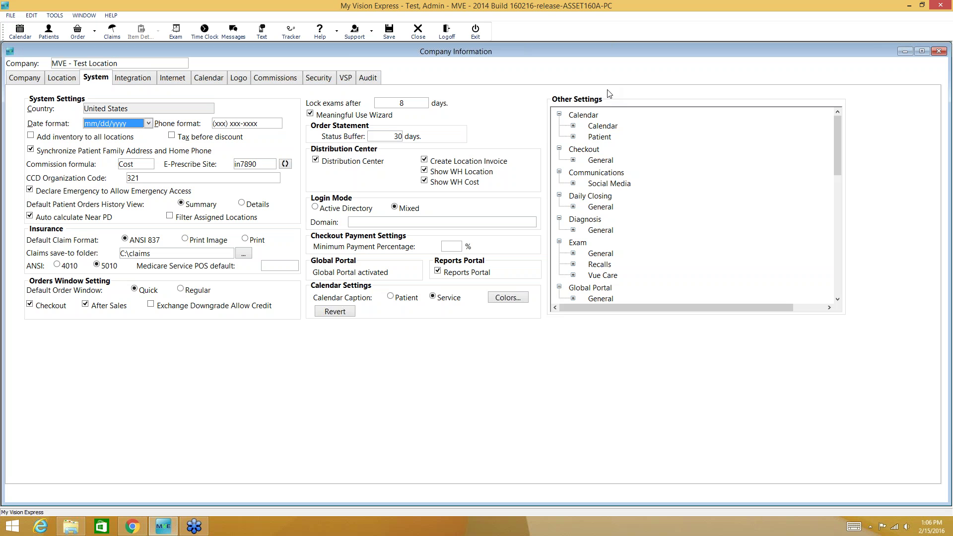
Expand the general Daily Closing settings and view the choices available for EFT Payment.
left_click(573, 207)
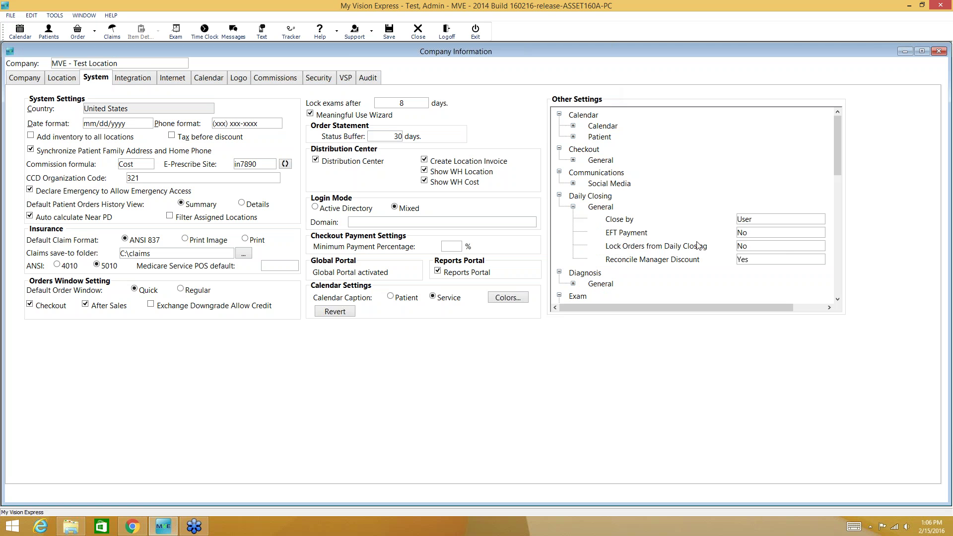
left_click(808, 233)
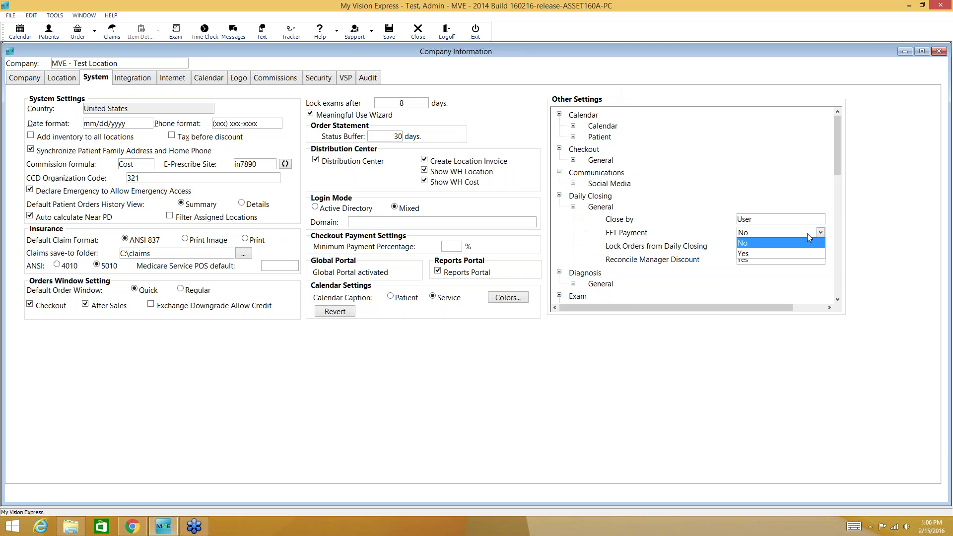
left_click(807, 234)
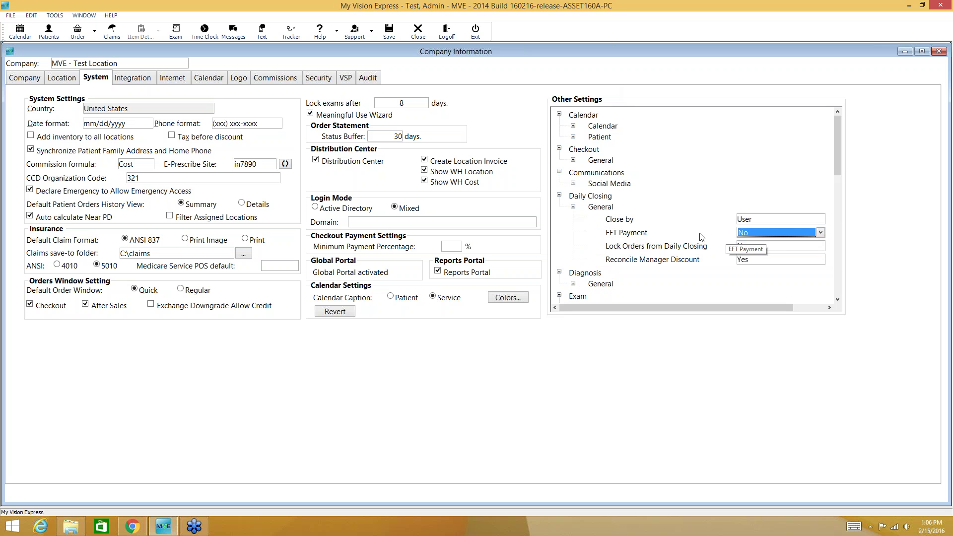
Expand the general Exam settings and set Complaint Tab Default to Questionnaire.
left_click(838, 299)
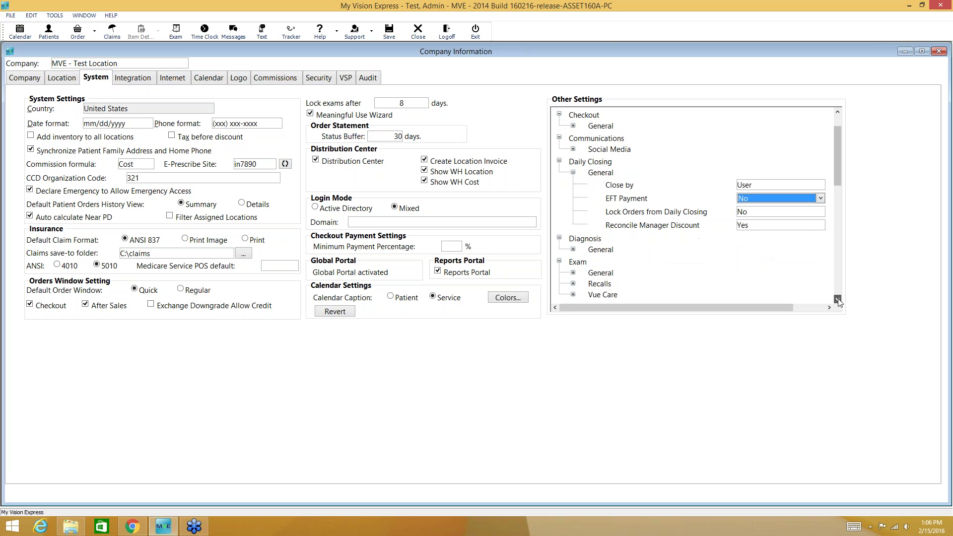
left_click(838, 300)
left_click(838, 299)
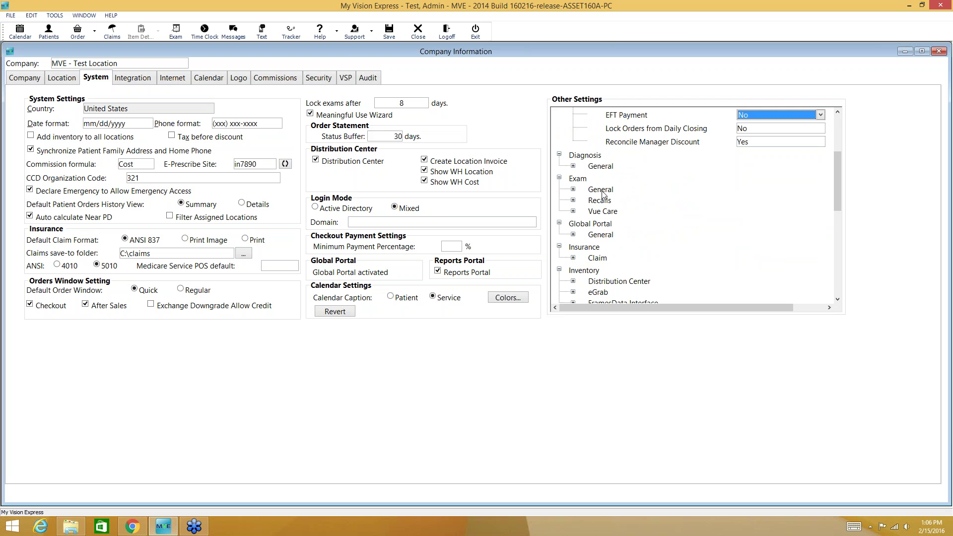
left_click(574, 190)
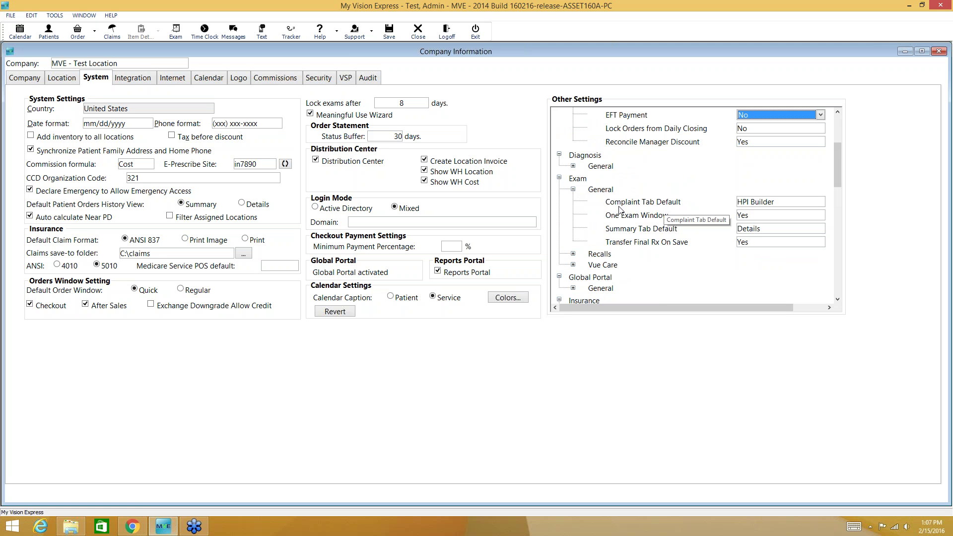
left_click(820, 203)
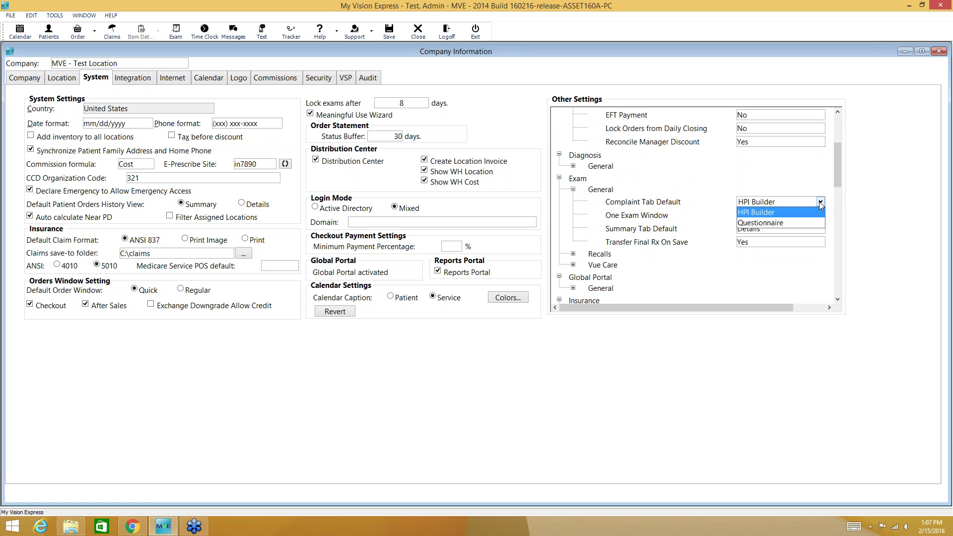
left_click(774, 225)
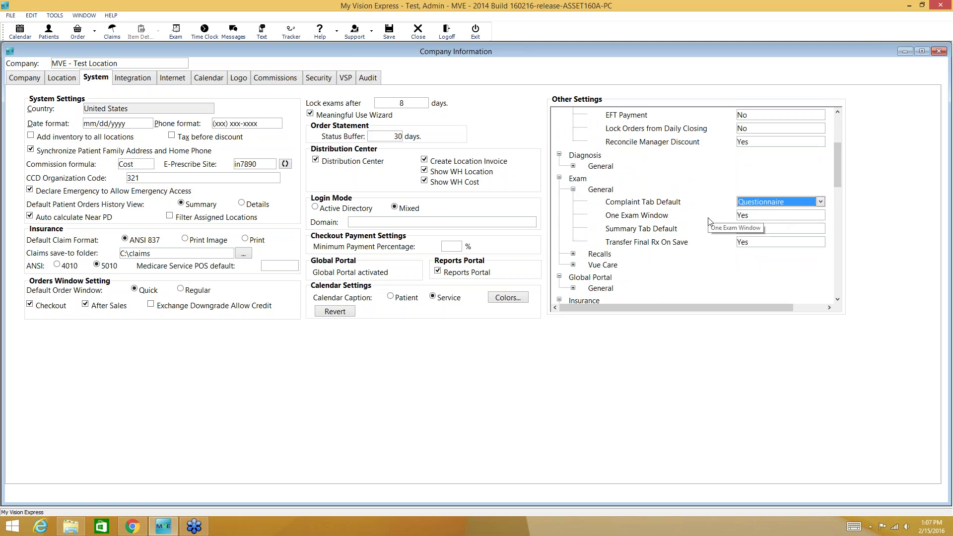
View the choices for One Exam Window and Summary Tab Default in the general Exam settings.
left_click(777, 216)
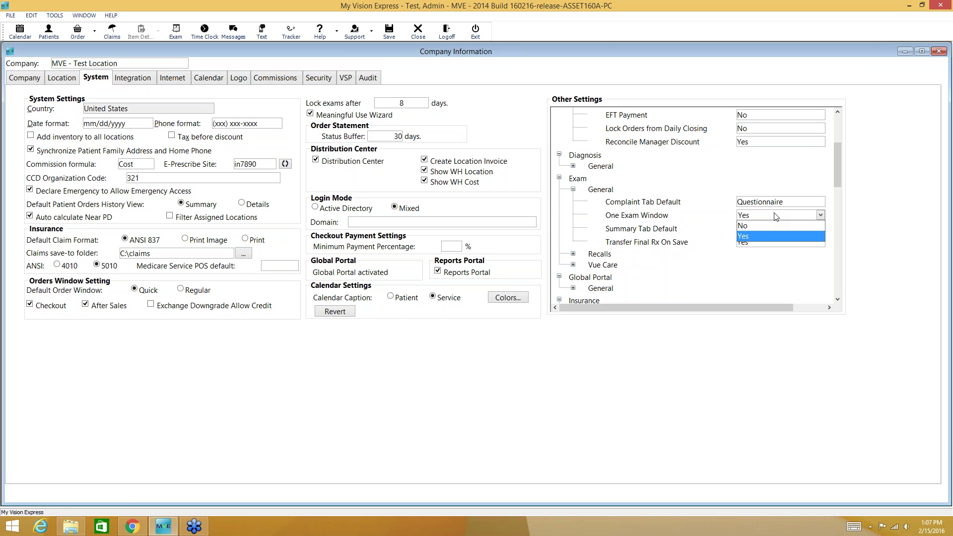
left_click(773, 214)
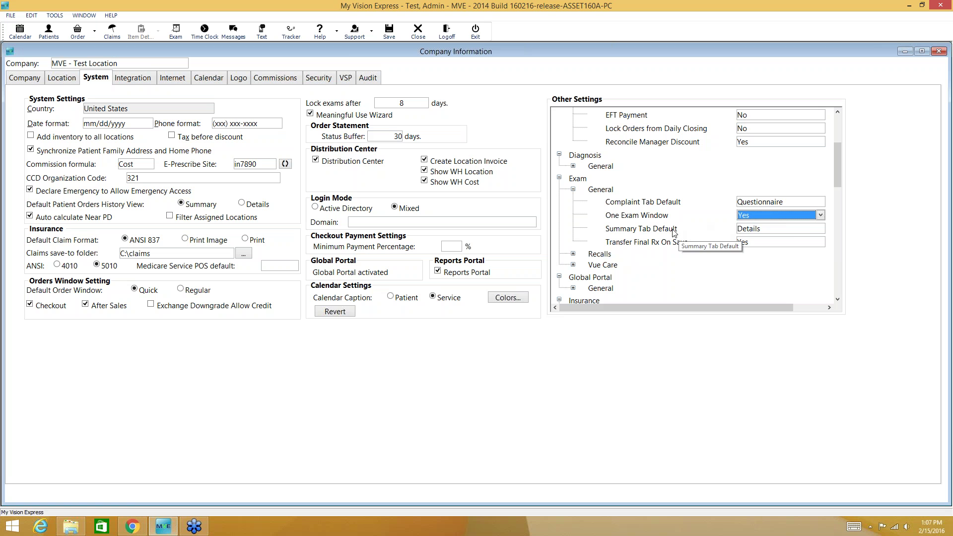
left_click(811, 232)
left_click(811, 232)
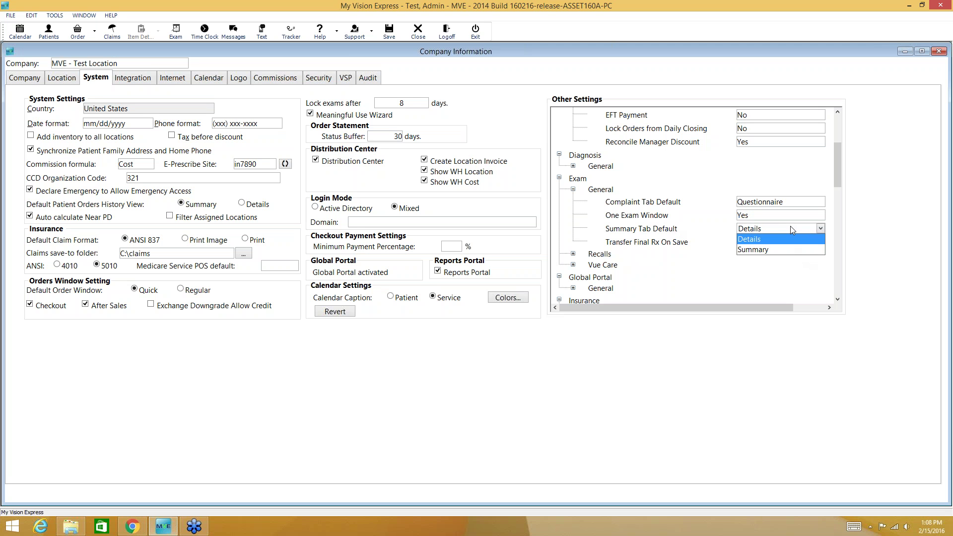
left_click(704, 238)
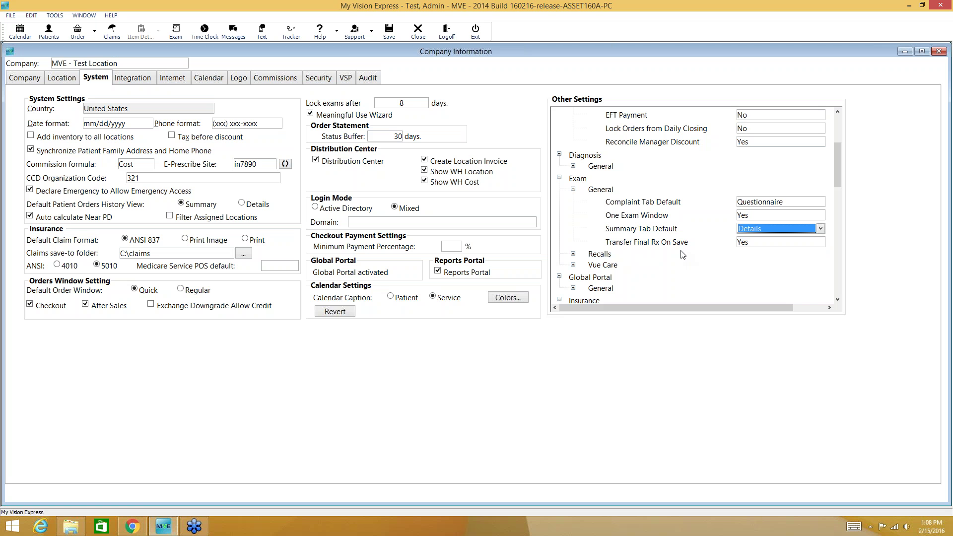
Switch Transfer Final Rx On Save to No and restore it to Yes.
left_click(821, 242)
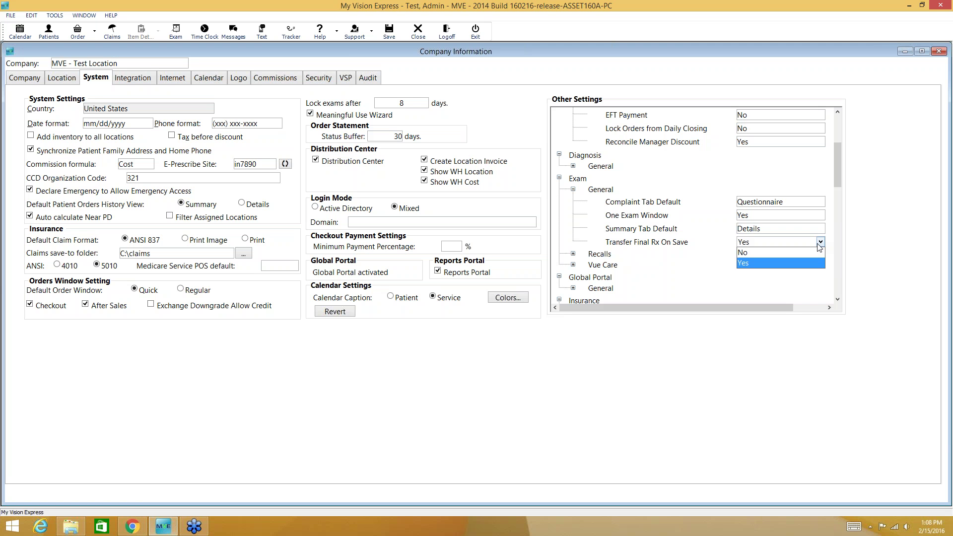
left_click(818, 253)
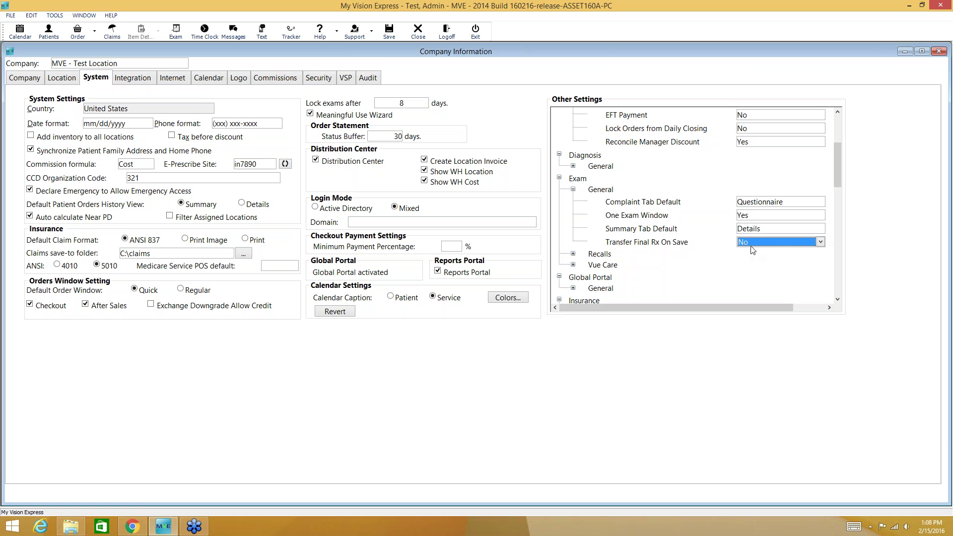
left_click(821, 242)
left_click(777, 263)
Review the company's integration settings at system level and at location level.
left_click(148, 80)
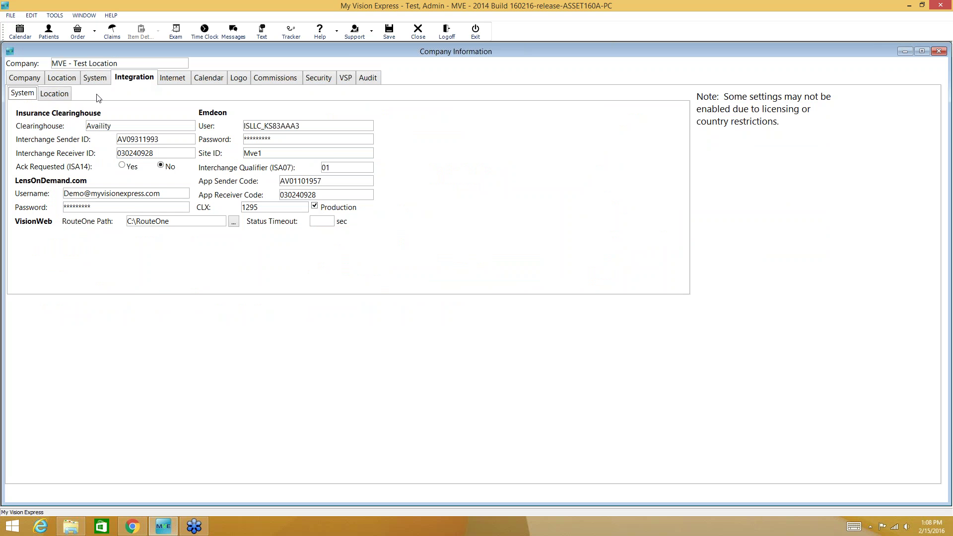
left_click(64, 95)
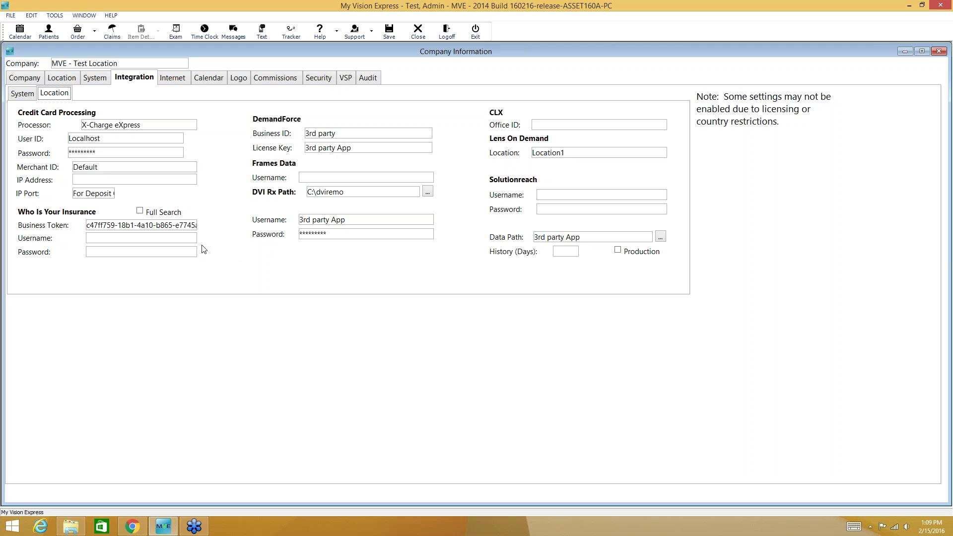
Open the Diagnosis setup list.
left_click(11, 17)
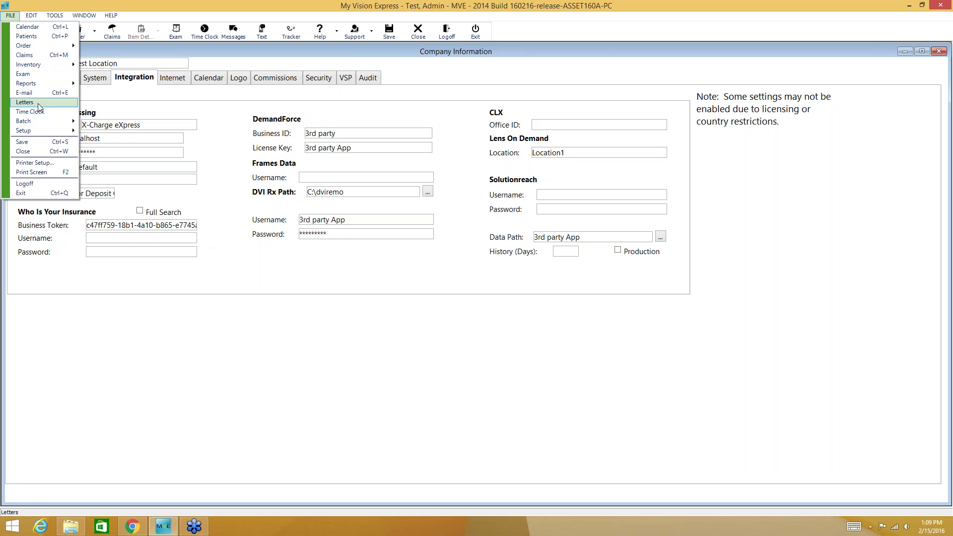
mouse_move(43, 132)
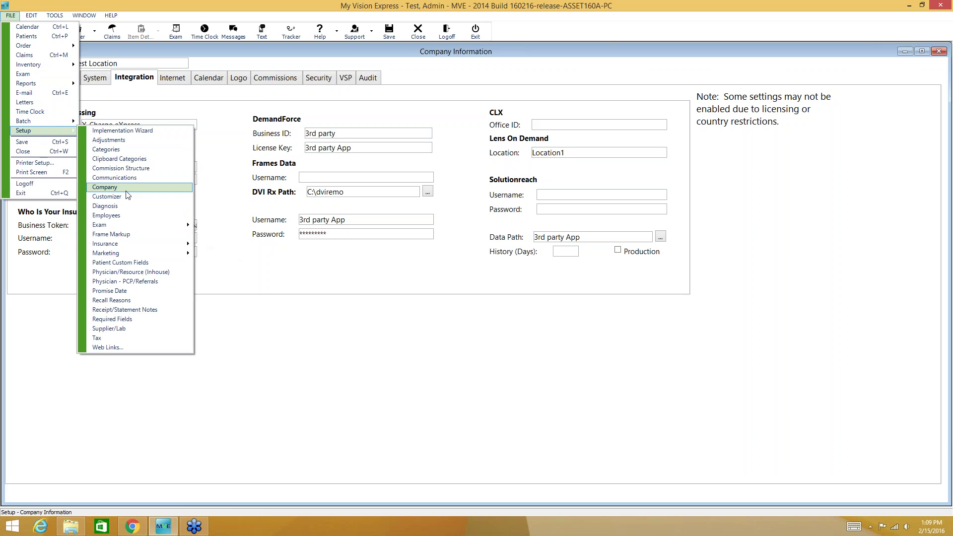
left_click(126, 206)
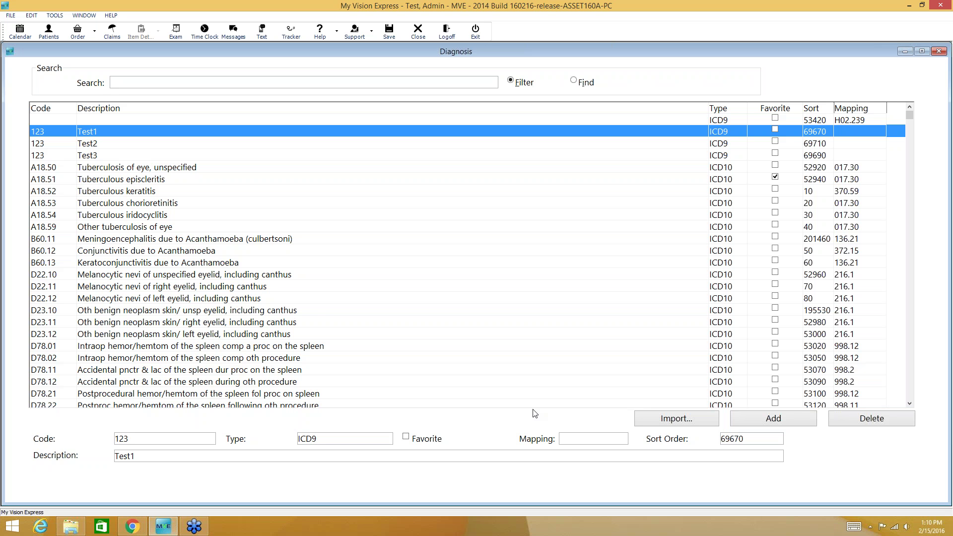
Mark diagnoses Test1, Test2, Test3 and A18.50 as favorites and save the list.
left_click(776, 174)
left_click(775, 129)
left_click(776, 143)
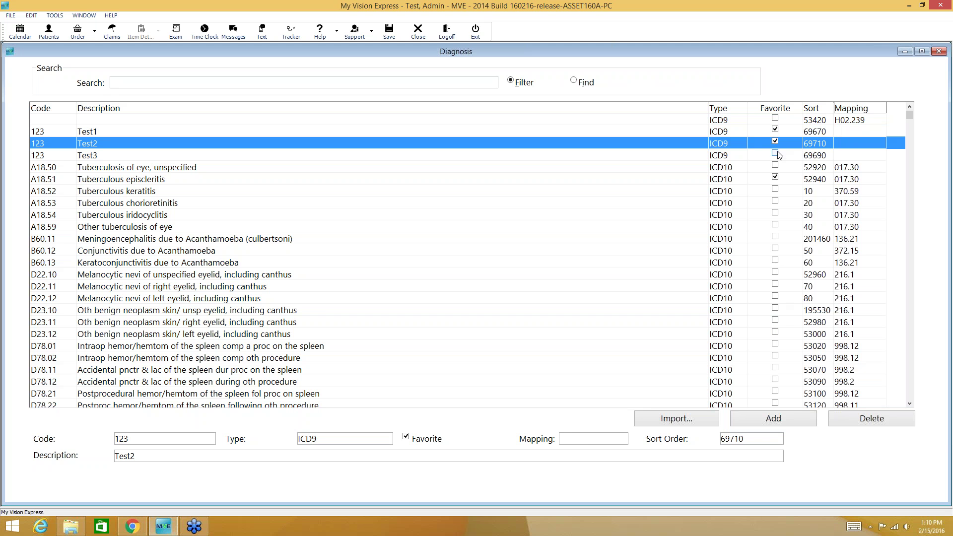
left_click(776, 155)
left_click(776, 166)
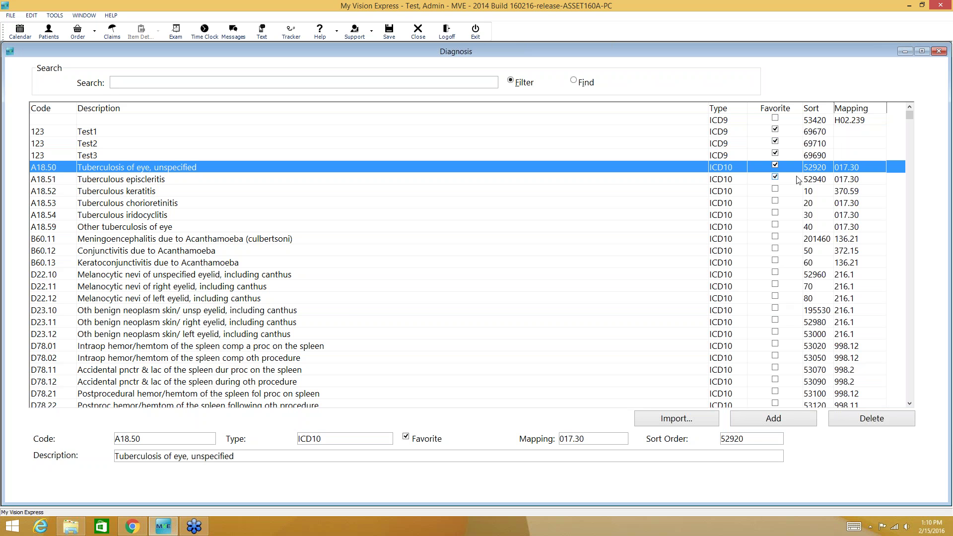
left_click(389, 31)
Switch to the Chrome presentation and advance to the New Exam Features slide.
left_click(141, 530)
mouse_move(62, 505)
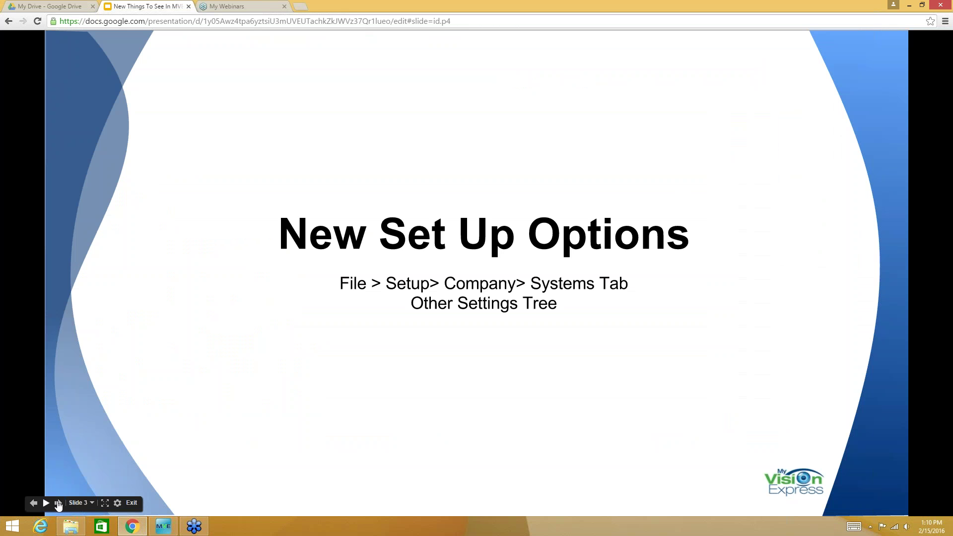
left_click(59, 503)
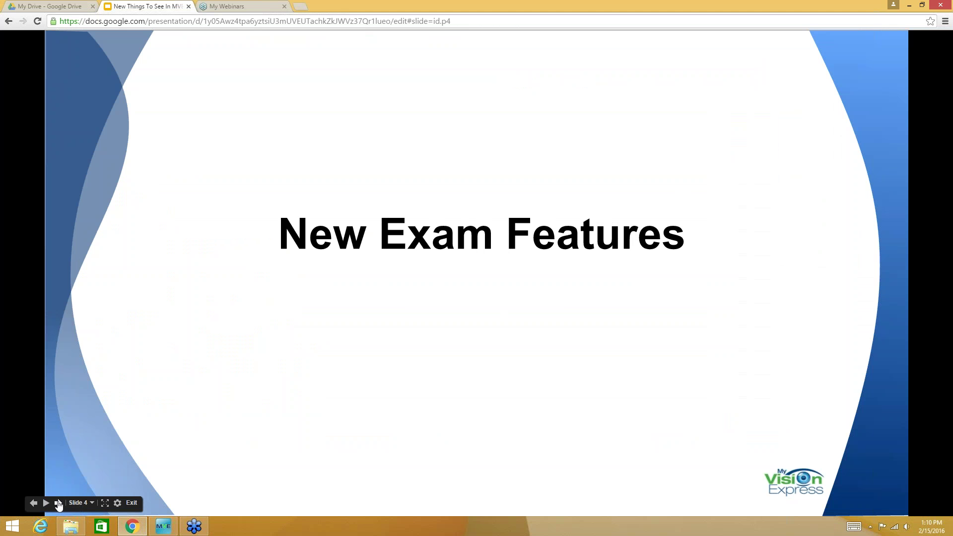
Switch back to My Vision Express.
left_click(164, 527)
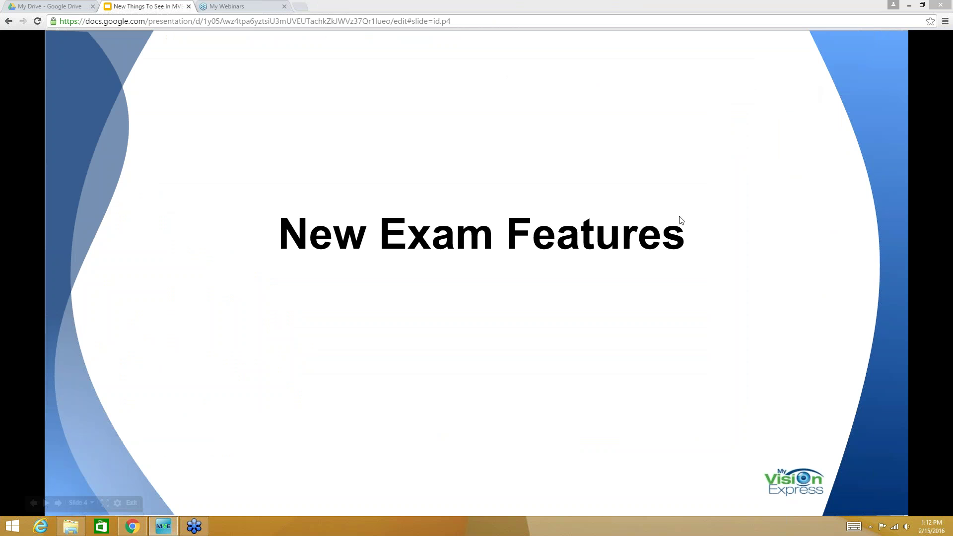
mouse_move(174, 528)
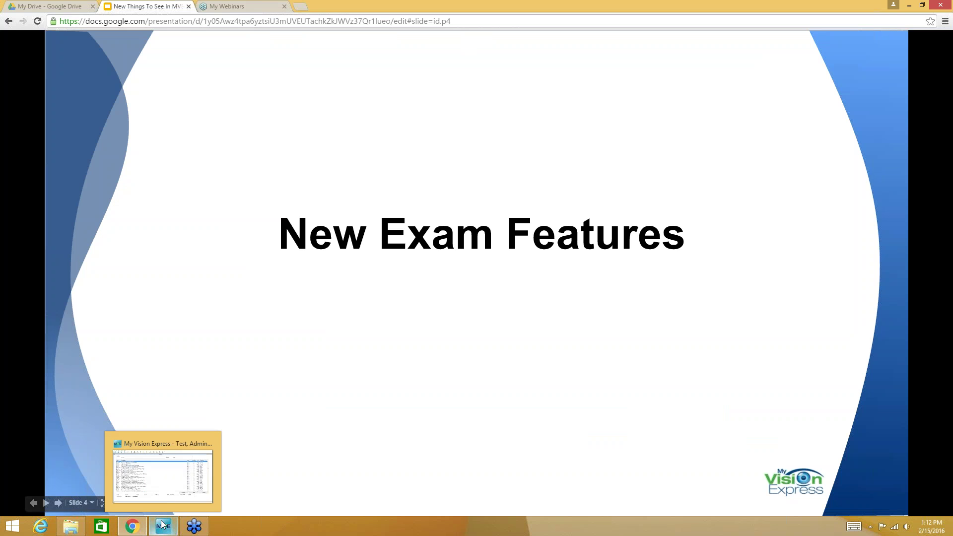
left_click(163, 484)
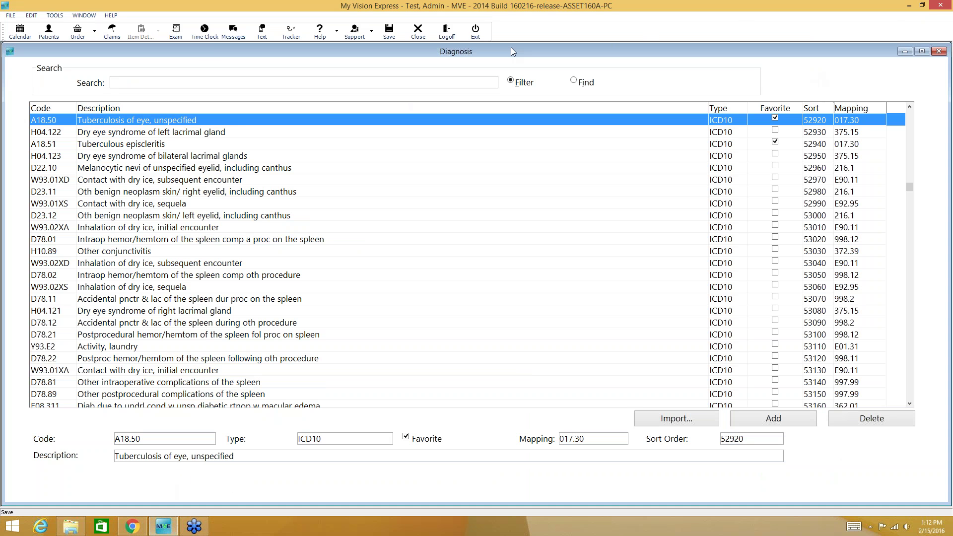
left_click(176, 31)
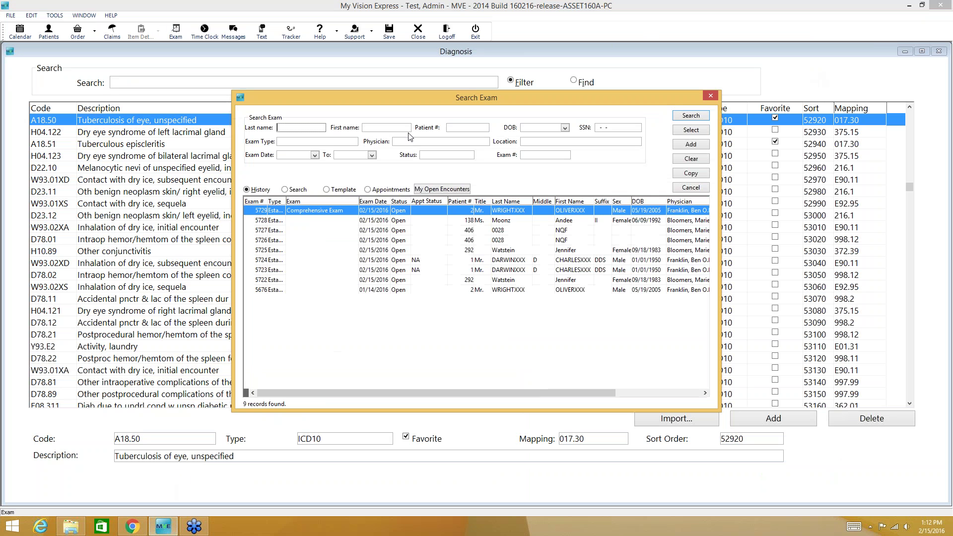
double_click(404, 211)
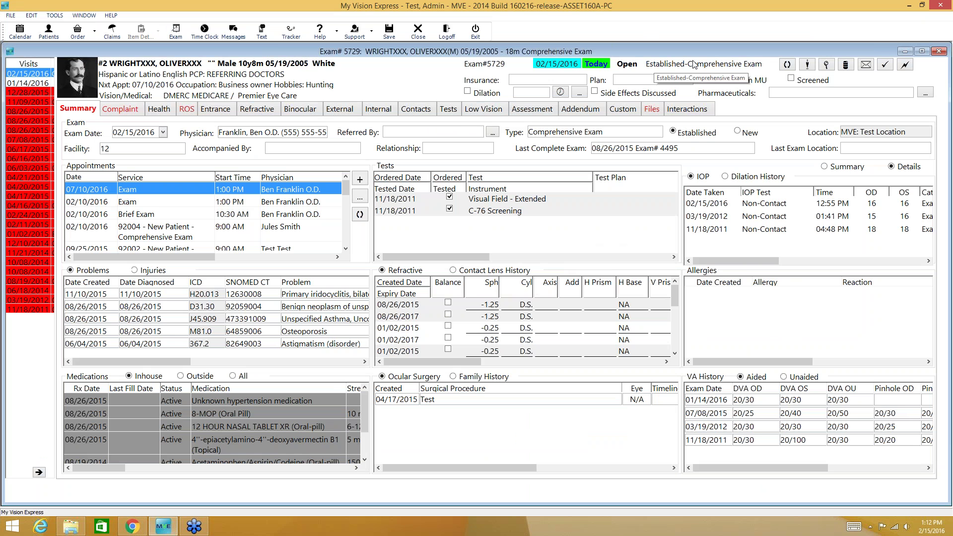
left_click(939, 53)
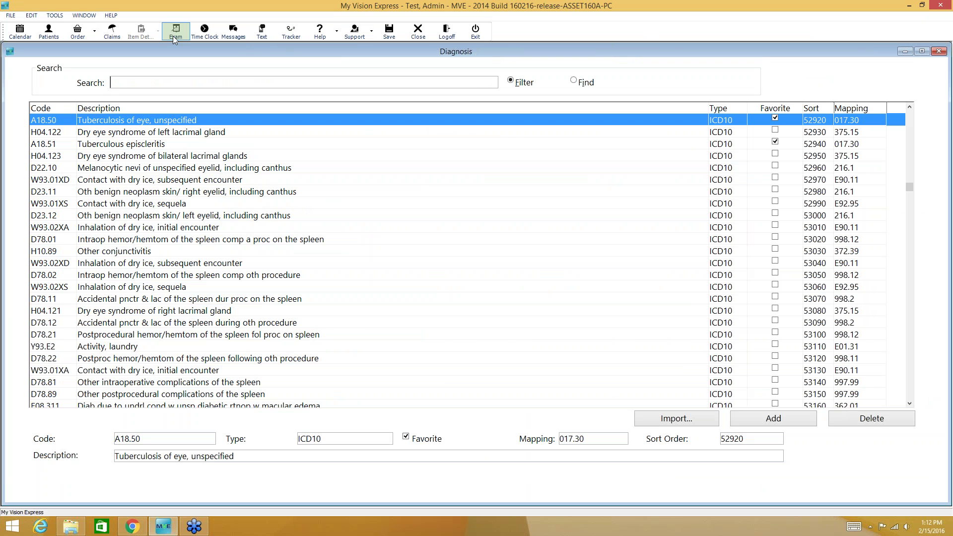
Find and open the patient's open Comprehensive Exam dated 02/15/2016.
left_click(175, 38)
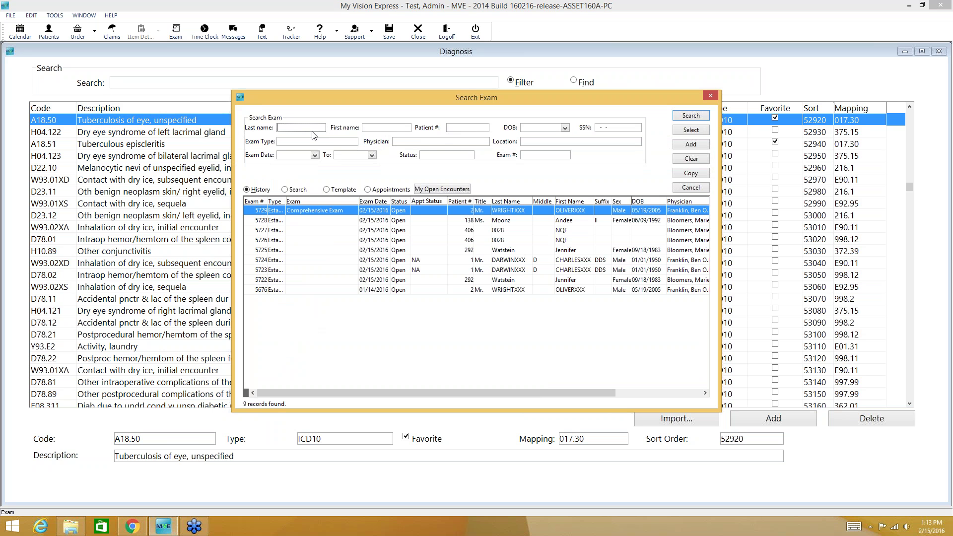
left_click(411, 215)
double_click(411, 214)
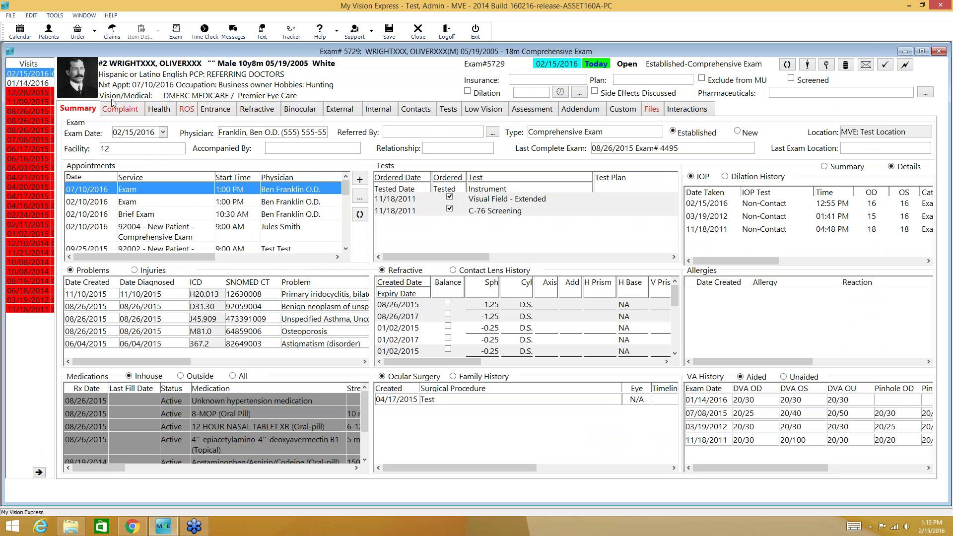
Open the exam's Complaint section, view the Questionnaire layout, and return to the HPI Builder.
mouse_move(84, 89)
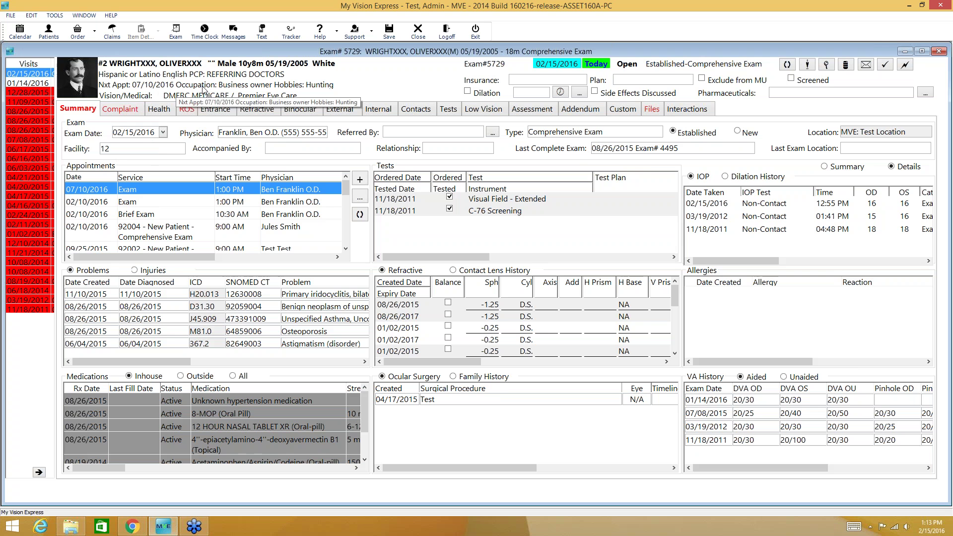
left_click(134, 113)
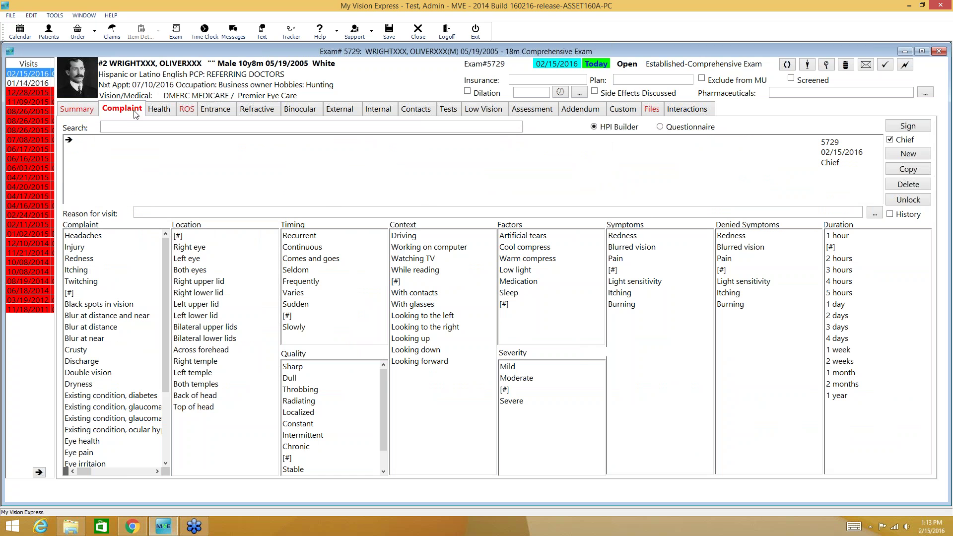
left_click(661, 127)
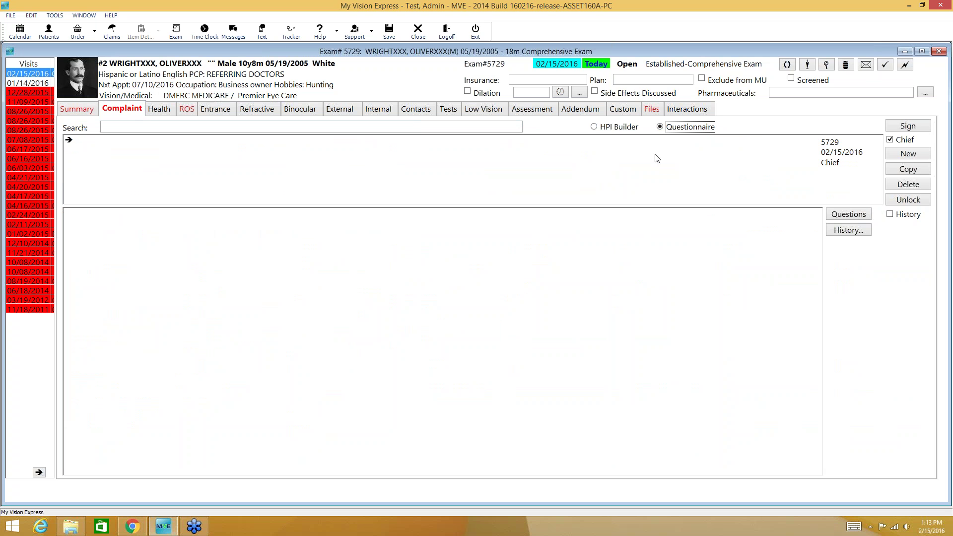
left_click(595, 127)
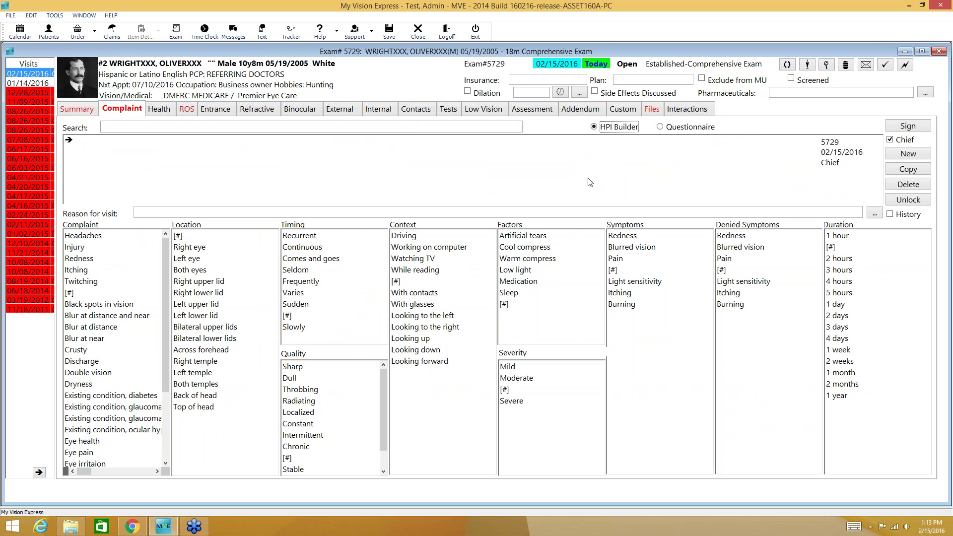
In the exam's Health medications, discontinue the first-listed unknown hypertension medication as of 02/15/2016 and finish the Rx Pad entry.
left_click(160, 109)
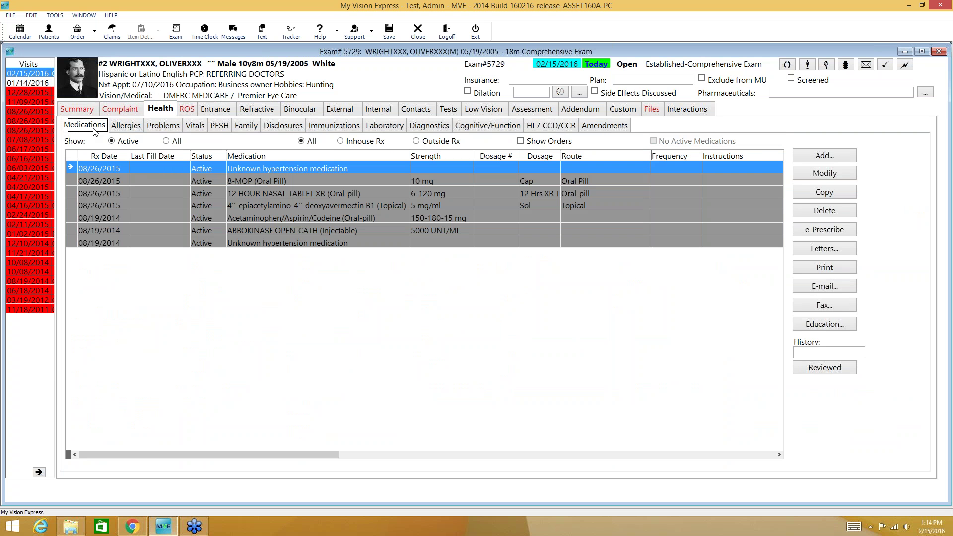
double_click(280, 170)
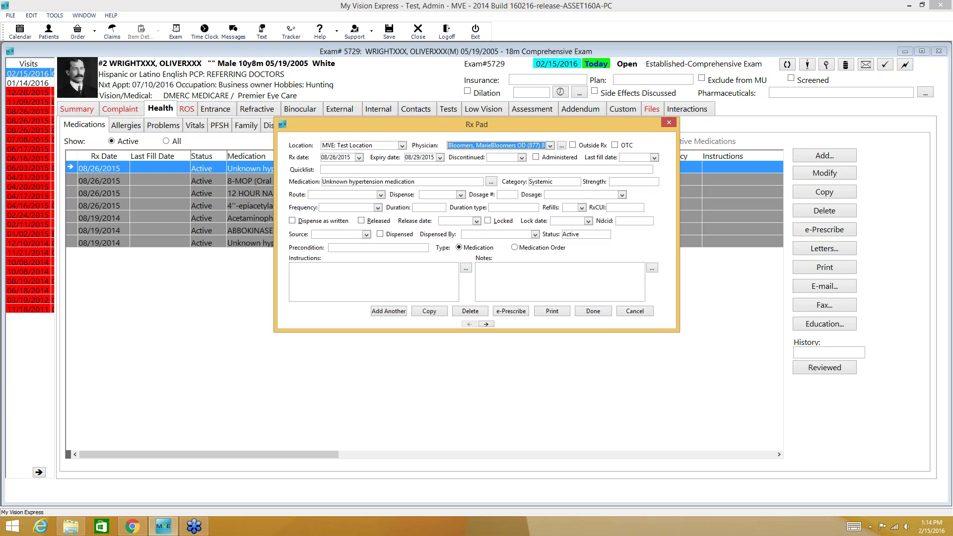
left_click(522, 158)
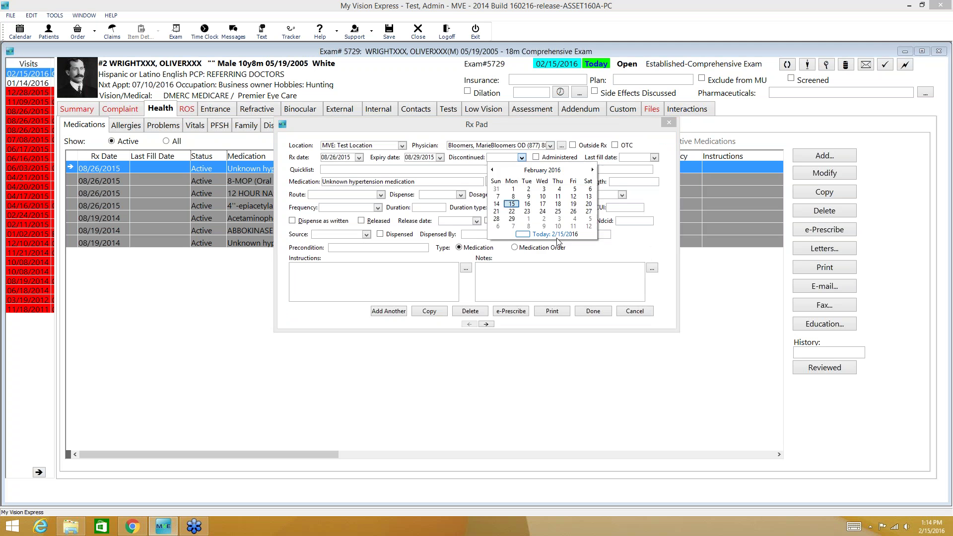
left_click(557, 237)
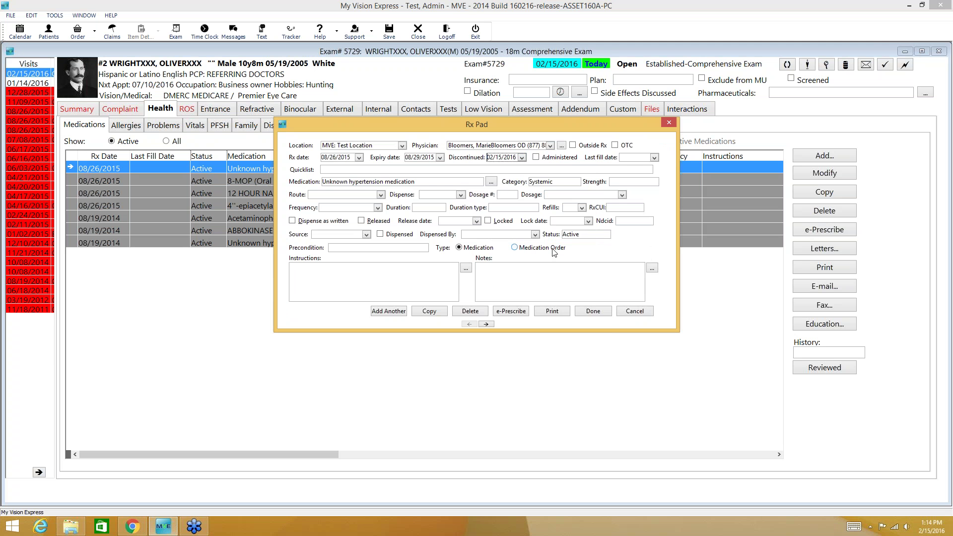
left_click(600, 312)
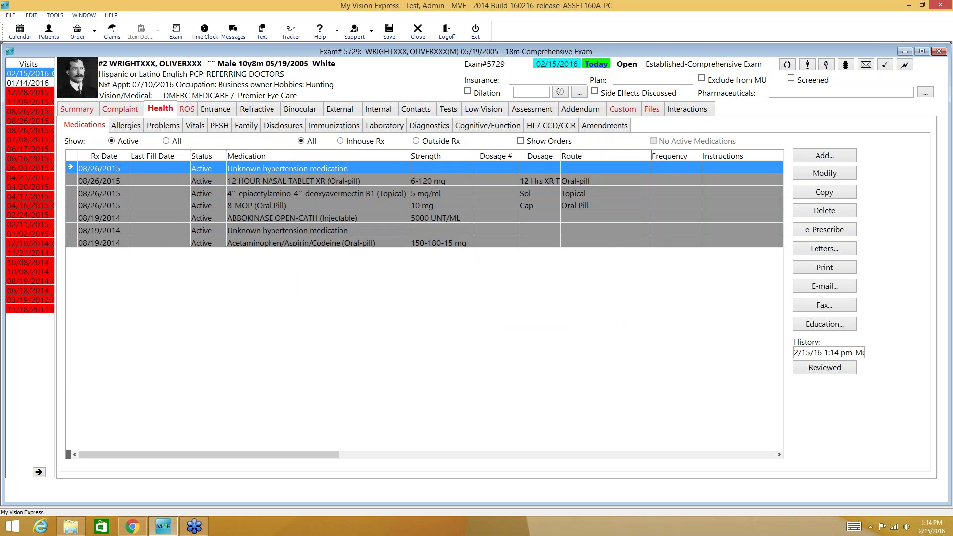
Add a new drug allergy record to the patient's health history with Penicillin as the allergy.
left_click(127, 132)
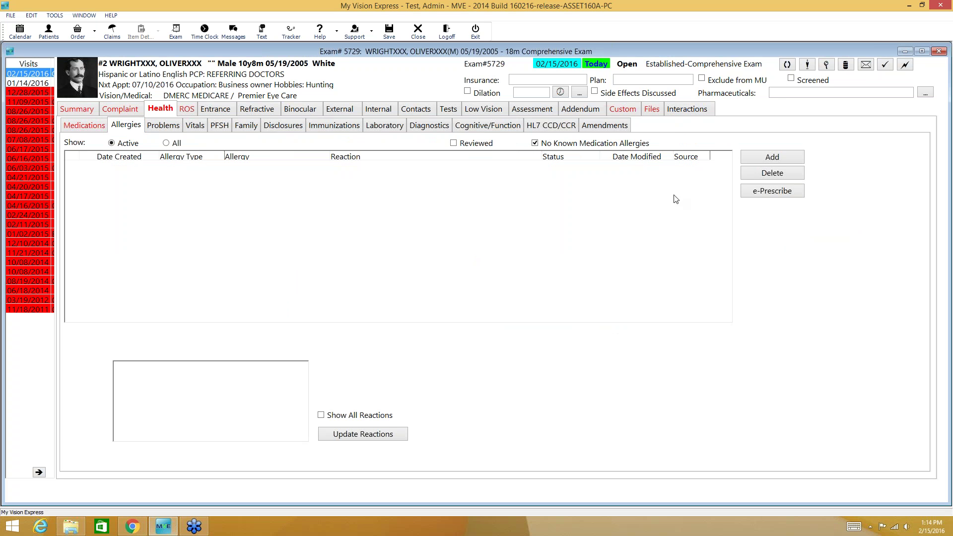
left_click(756, 157)
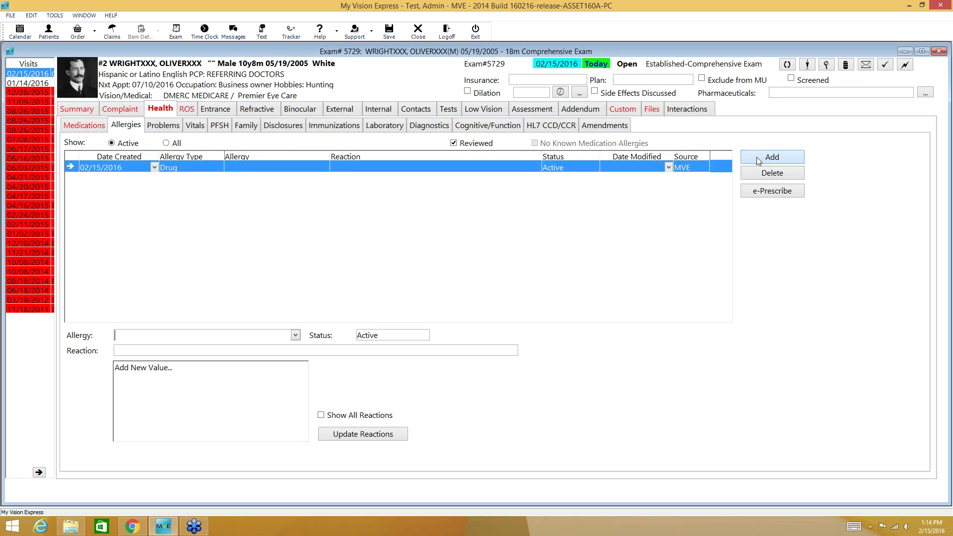
left_click(295, 336)
left_click(164, 351)
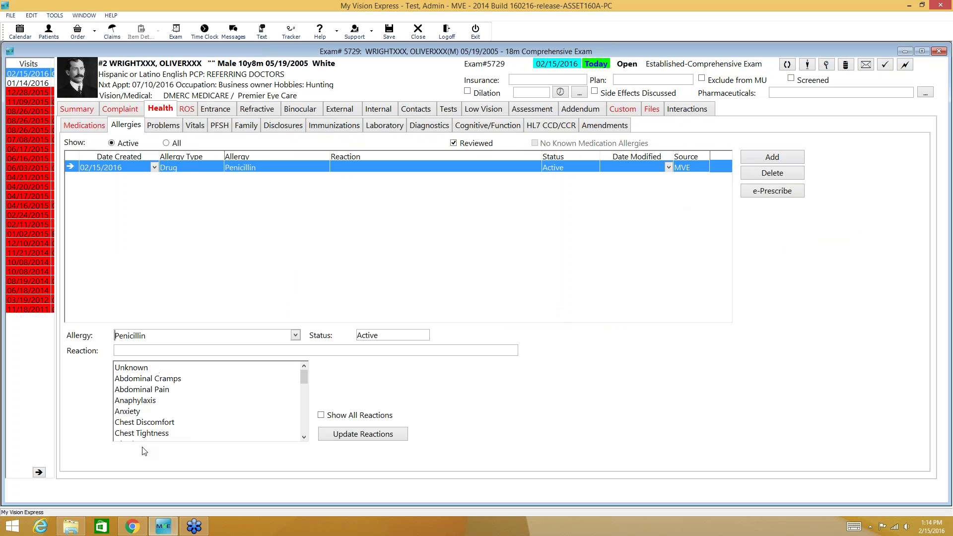
Look through the reaction choices for the Penicillin allergy, enter "Test REaction" as its reaction, and update the reactions list.
left_click(304, 437)
left_click(305, 438)
left_click(304, 437)
left_click(305, 437)
left_click(305, 438)
left_click(304, 437)
left_click(304, 437)
left_click(304, 438)
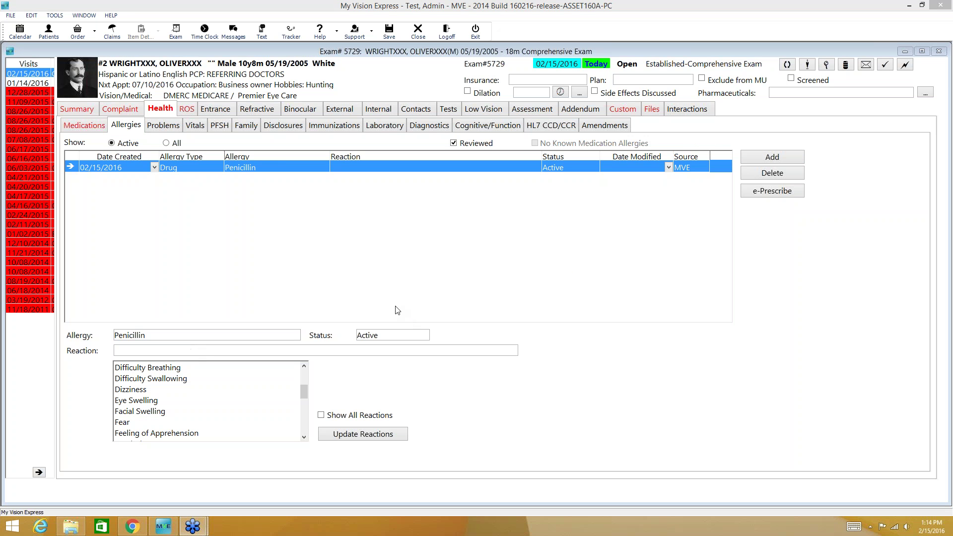
left_click(214, 352)
type("Tes")
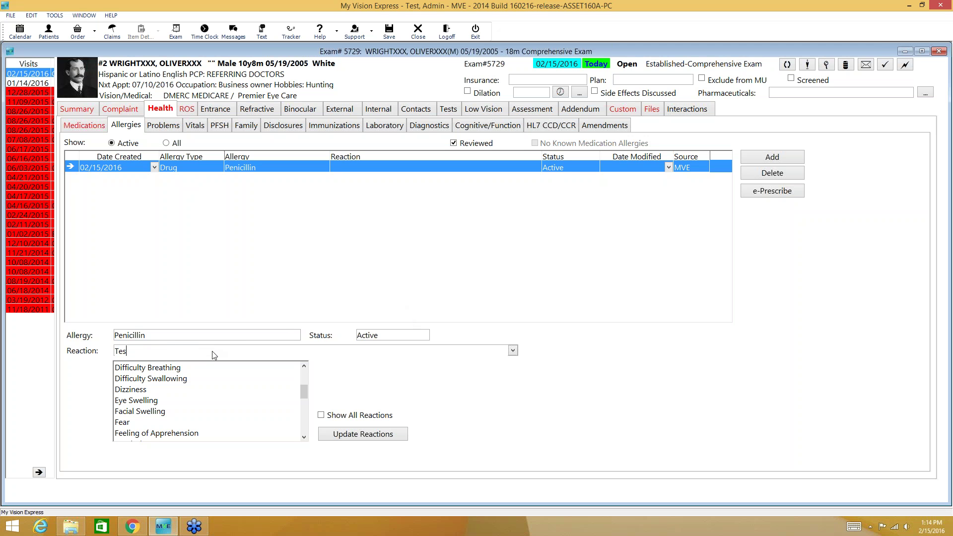
type("t REaction")
left_click(348, 437)
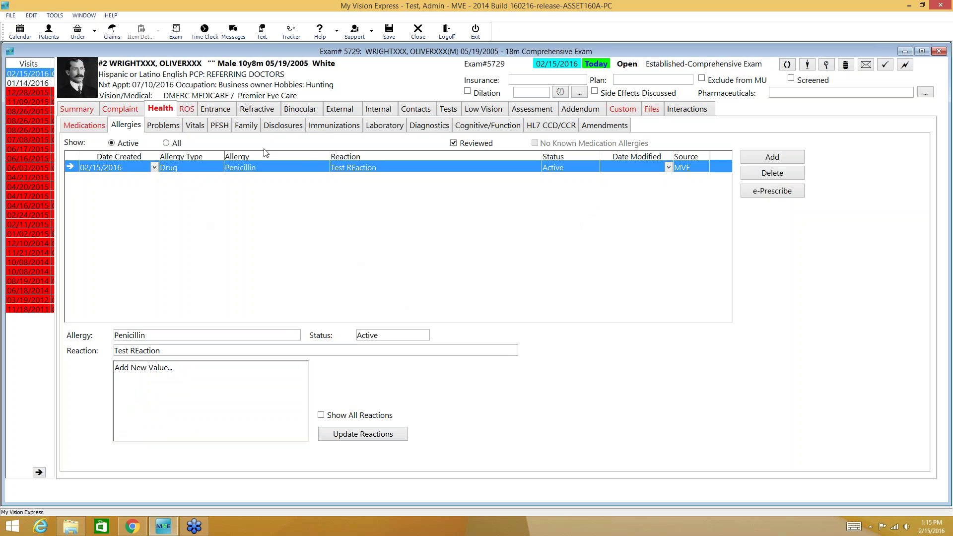
Copy the Entrance findings from the patient's 01/14/2016 exam history into the current exam.
left_click(222, 110)
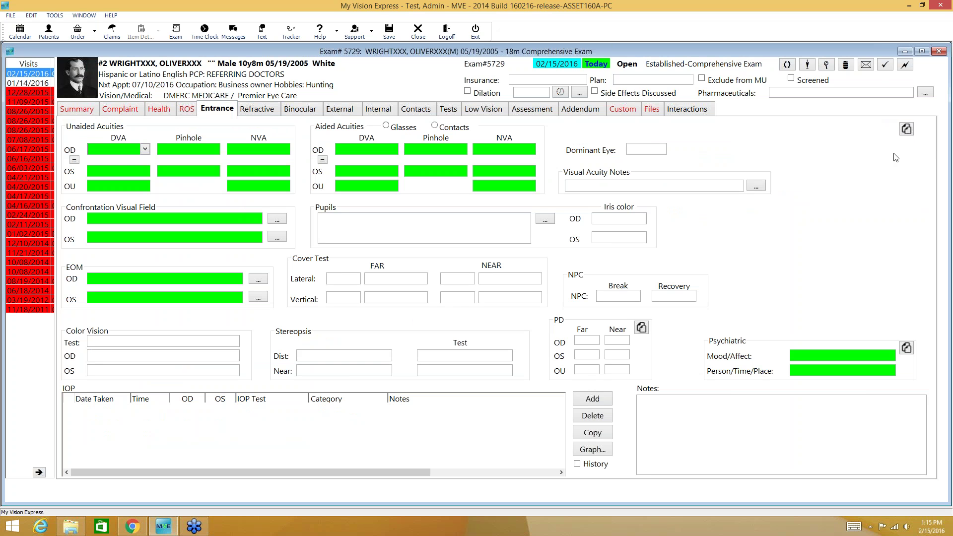
left_click(907, 130)
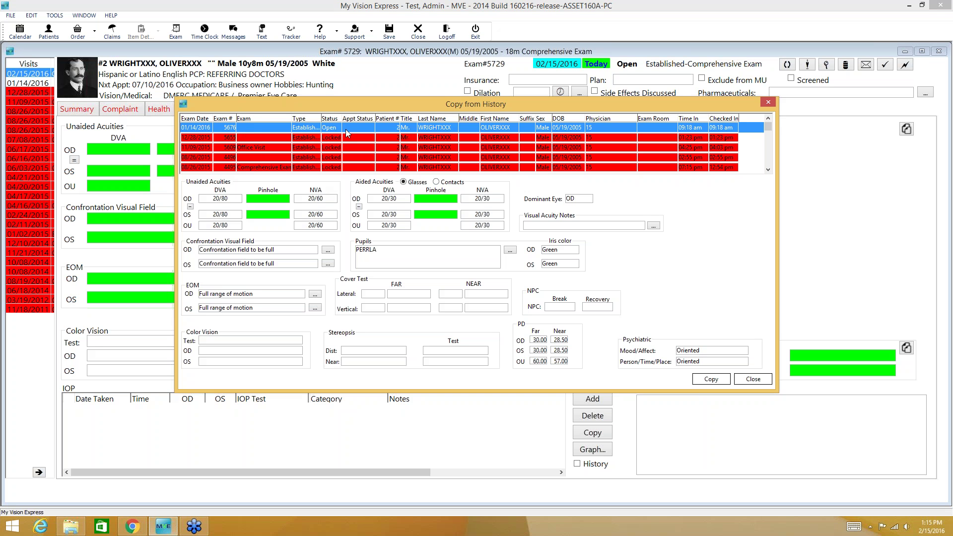
left_click(711, 379)
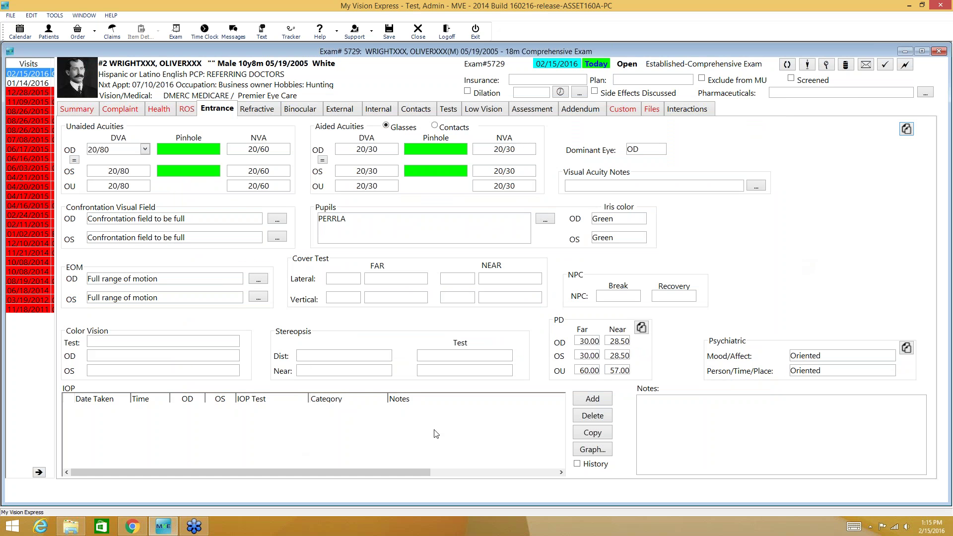
Show the IOP history in the Entrance section and add a new IOP reading row.
left_click(577, 464)
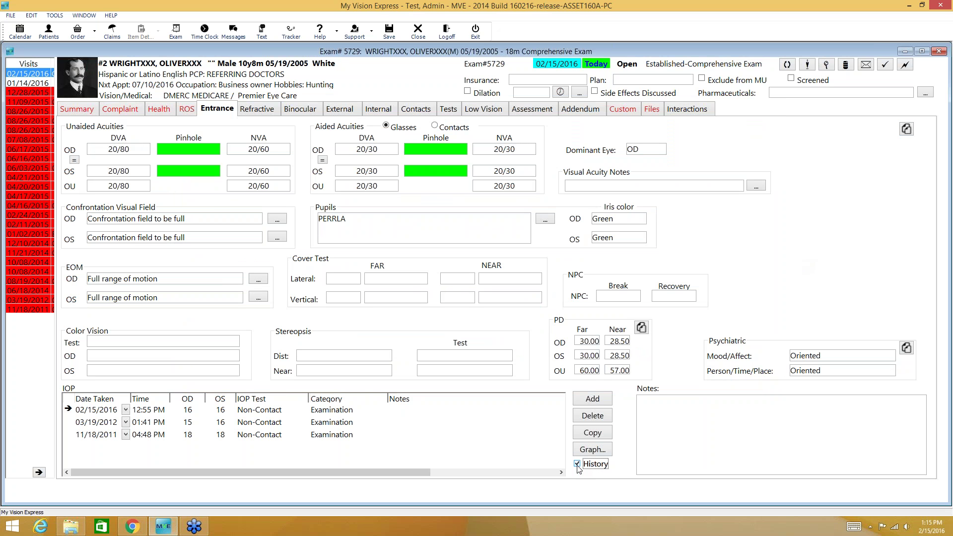
left_click(596, 401)
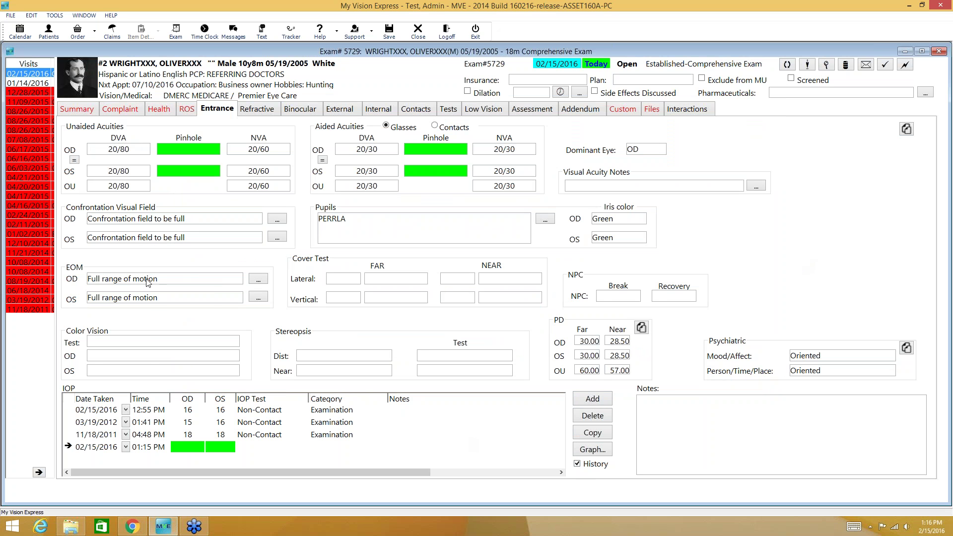
Set the EOM finding to "Inability to hold fixation" for both eyes.
left_click(233, 278)
left_click(238, 279)
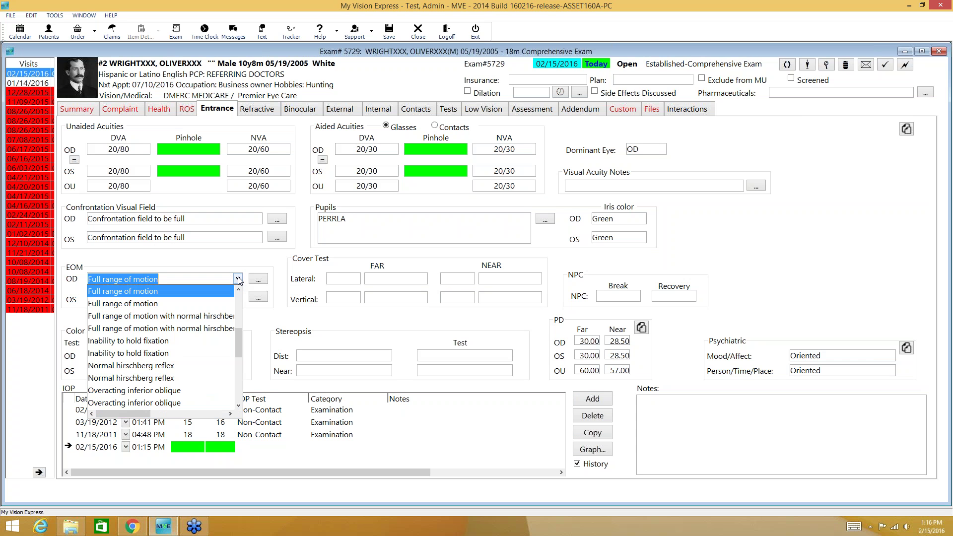
left_click(154, 347)
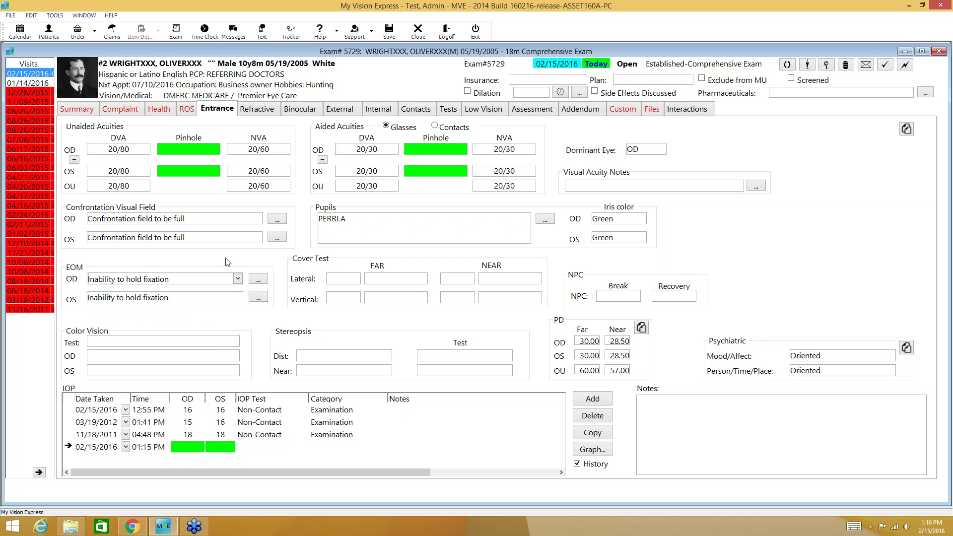
Add a new prescription in the Refractive section and set its Rx type to Final.
left_click(265, 113)
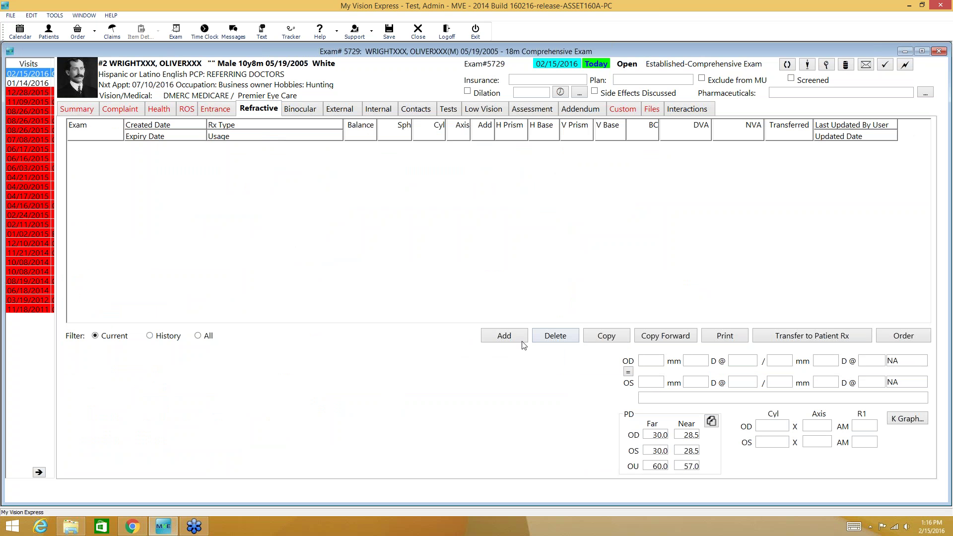
left_click(517, 338)
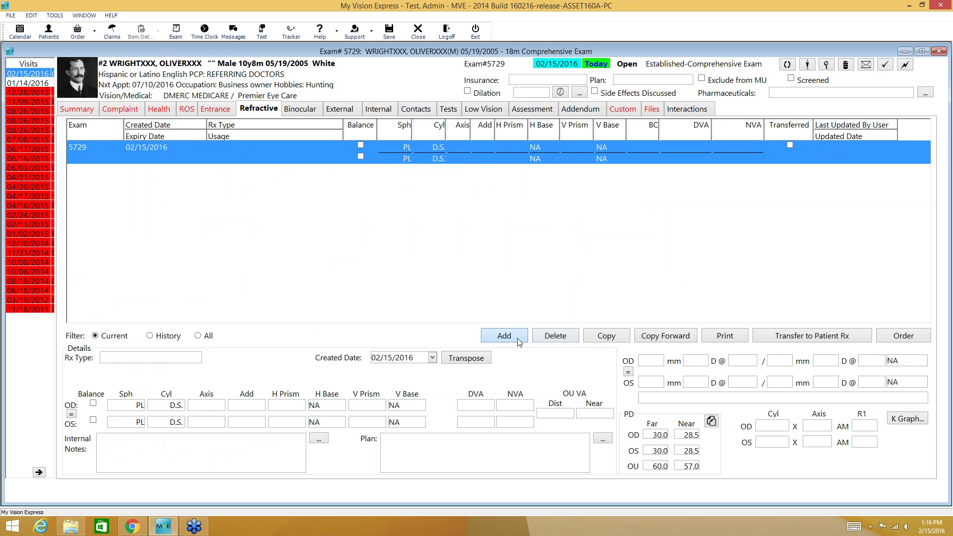
left_click(178, 361)
left_click(197, 484)
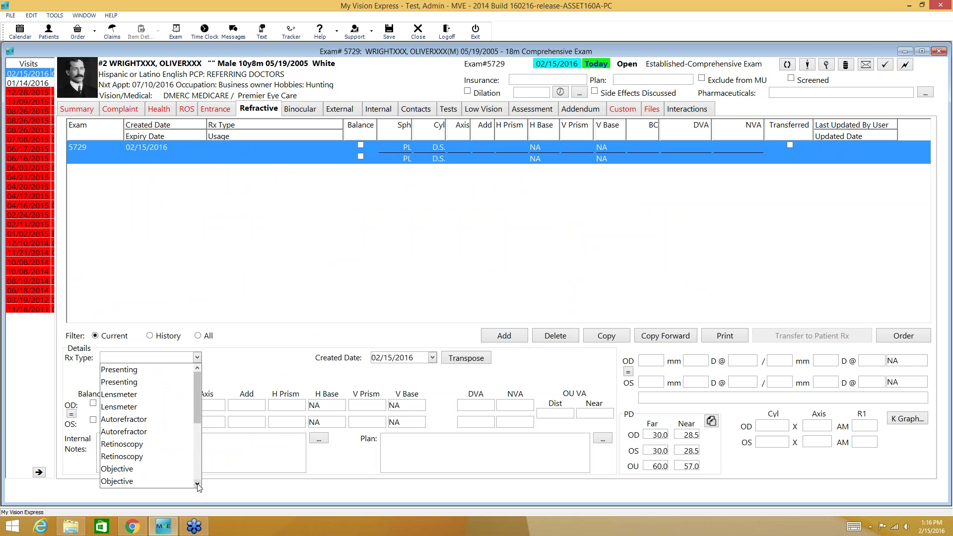
left_click(198, 484)
left_click(197, 484)
left_click(197, 484)
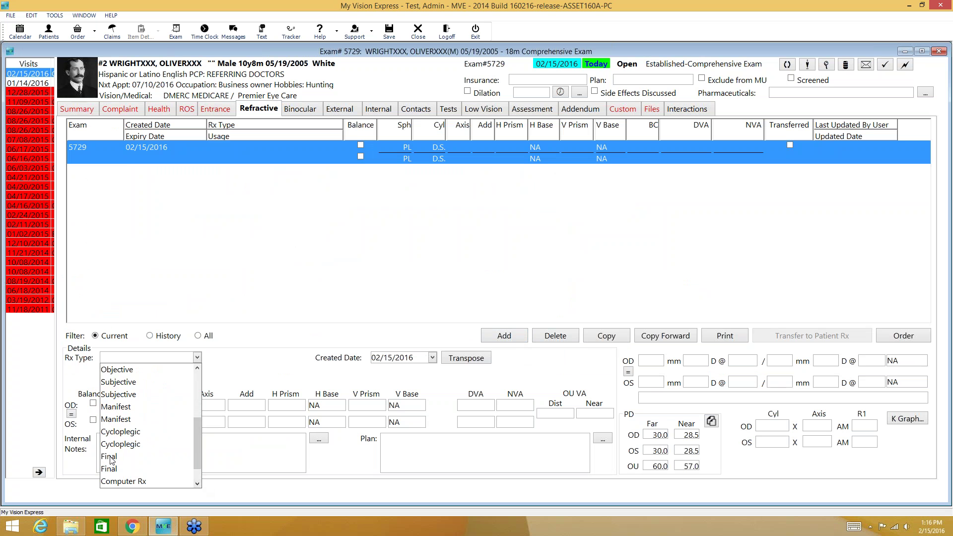
left_click(111, 457)
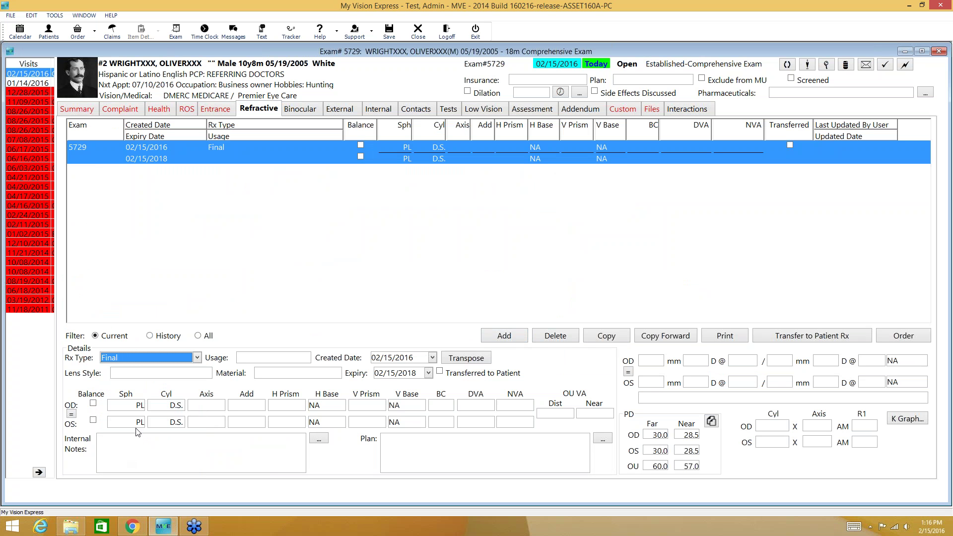
Set the Final Rx right eye to sphere -0.50 and add +1.25, and copy the values to the left eye.
left_click(127, 406)
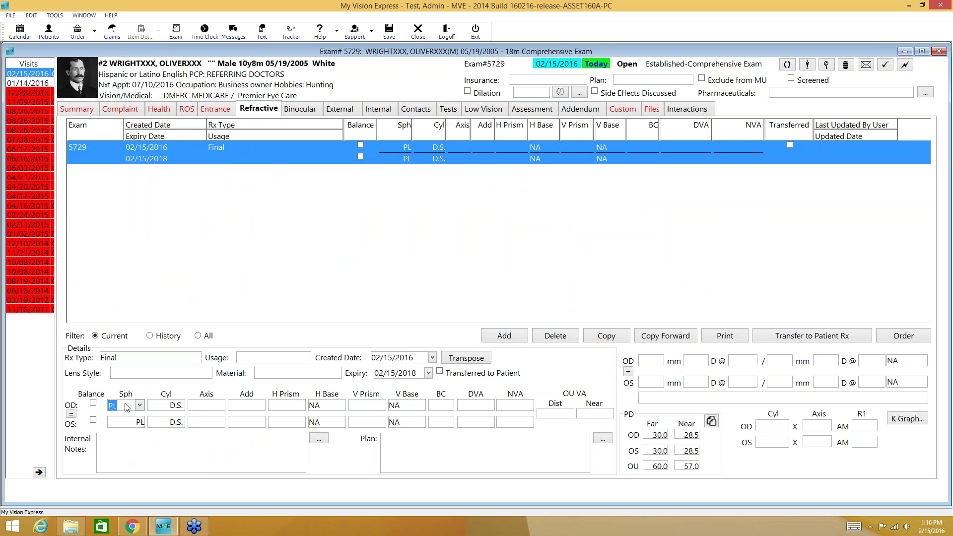
left_click(140, 406)
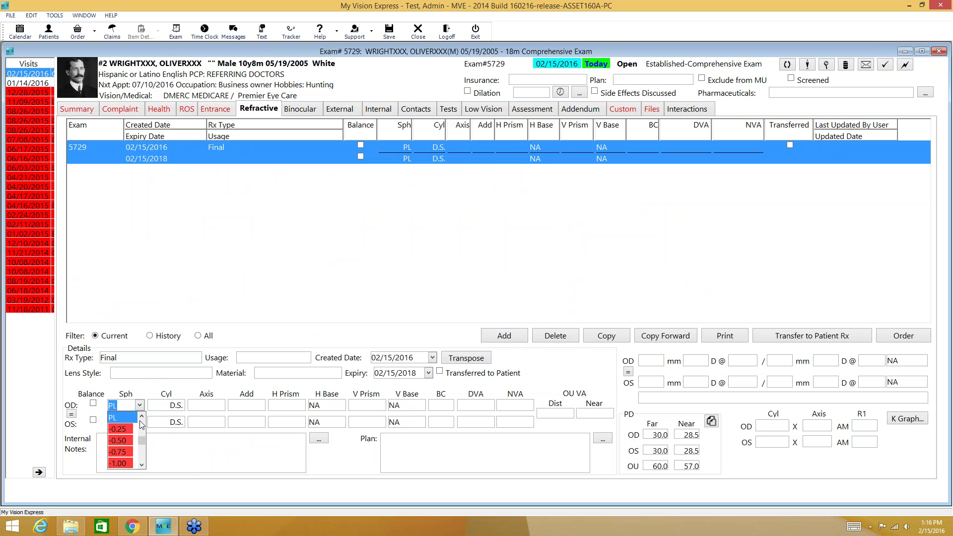
left_click(119, 441)
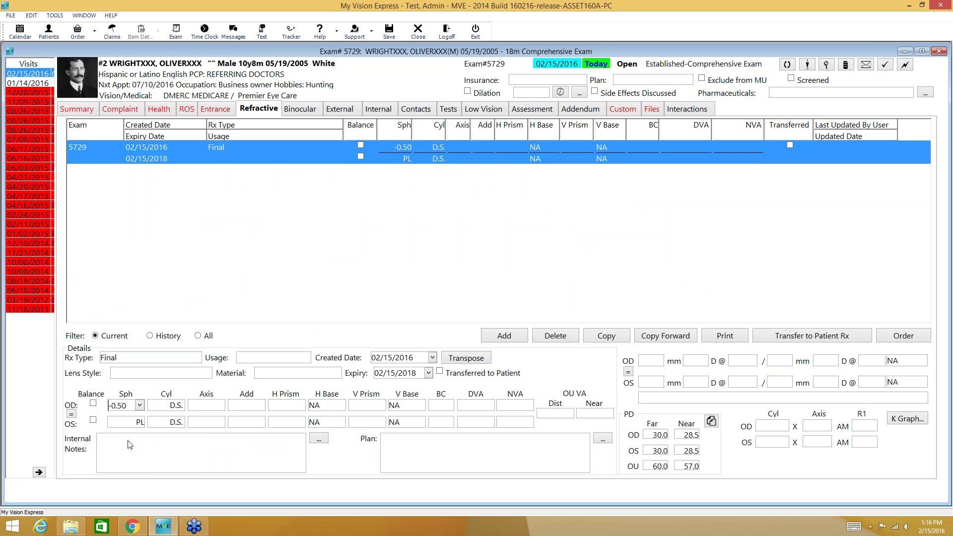
key("Tab")
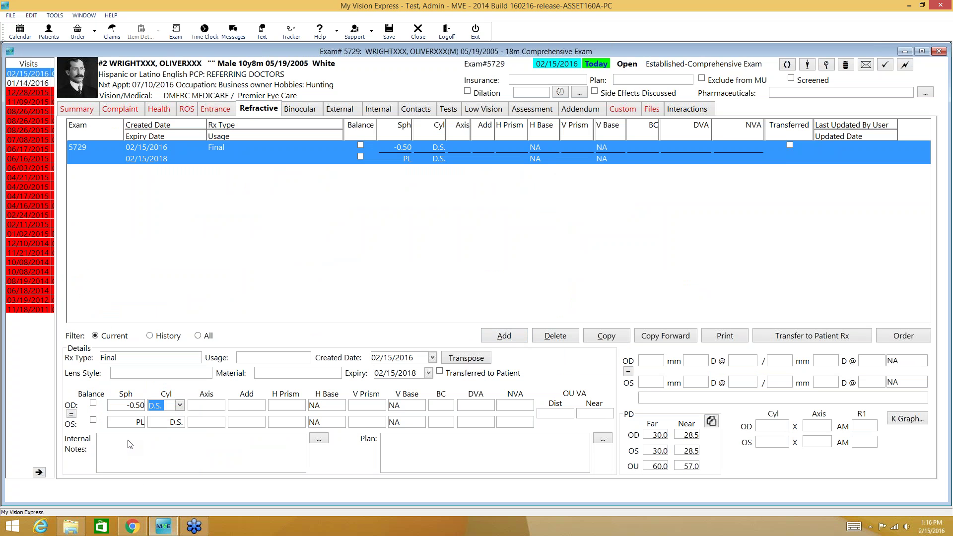
key("Tab")
left_click(259, 405)
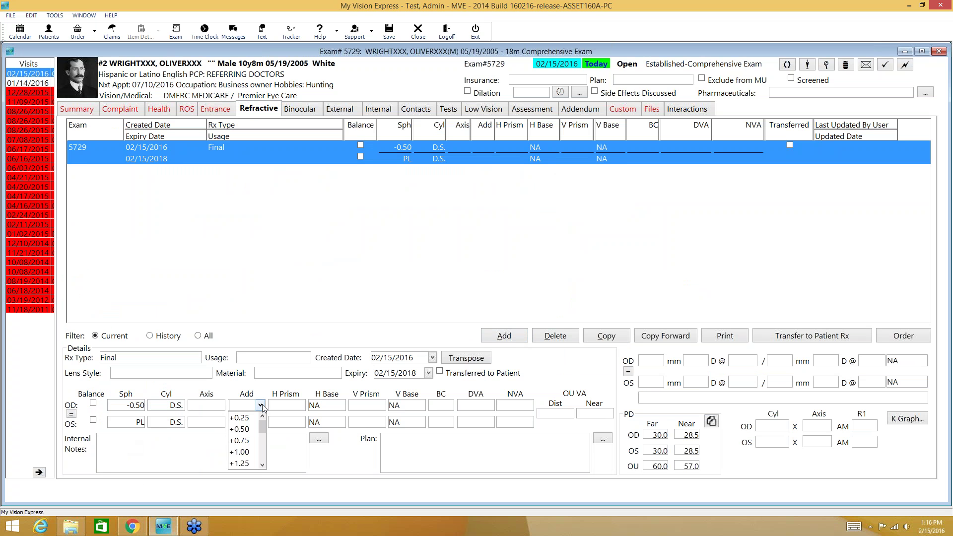
left_click(247, 463)
left_click(71, 415)
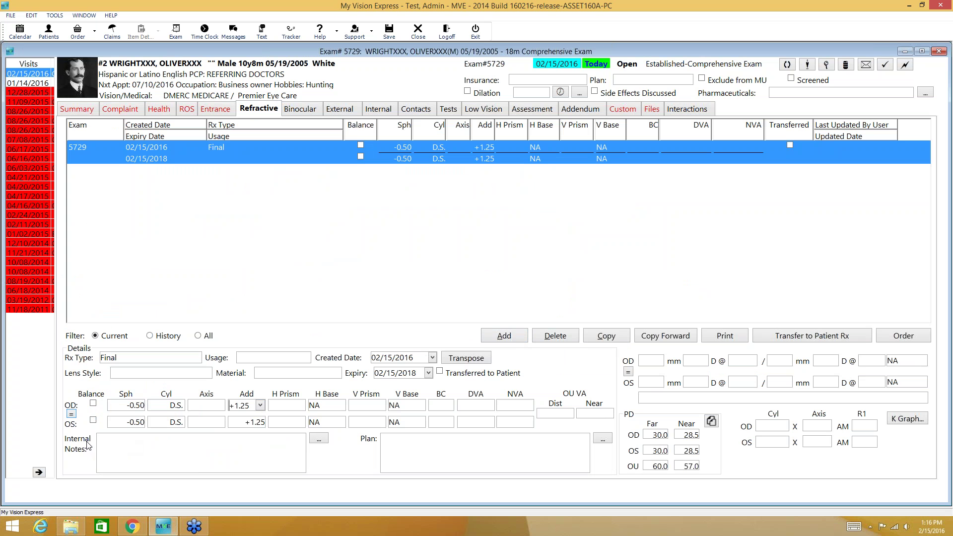
Enter "Test notes" as the internal notes of the Final Rx and save the exam.
left_click(285, 458)
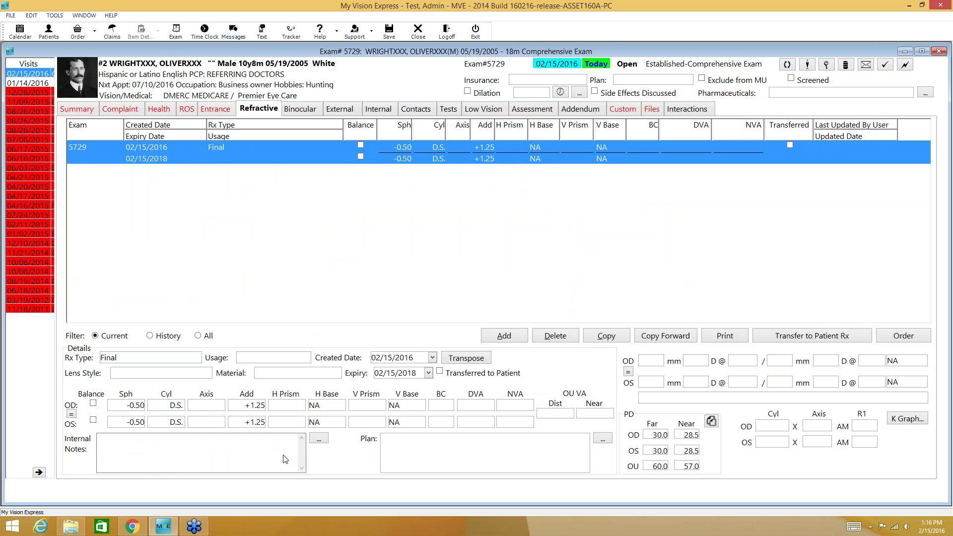
type("Test notes")
left_click(390, 31)
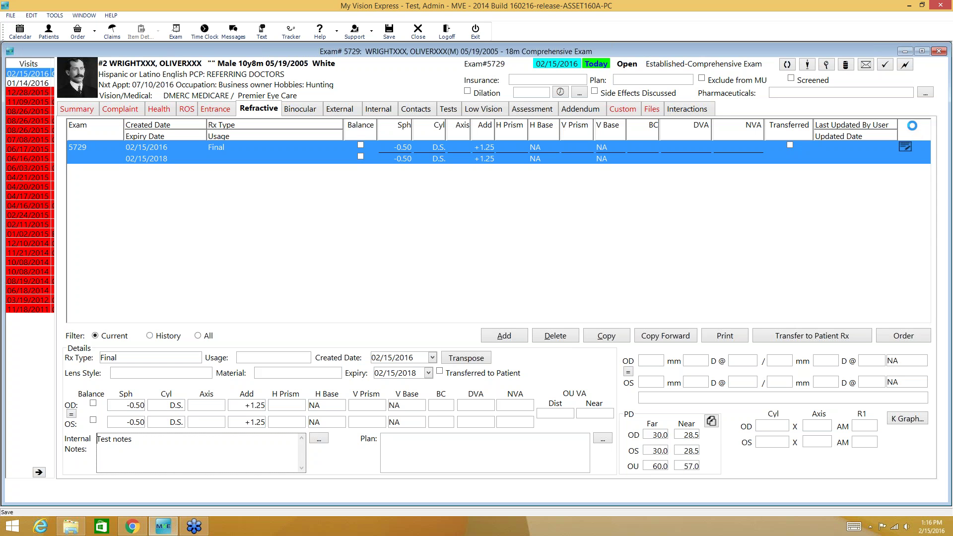
left_click(878, 158)
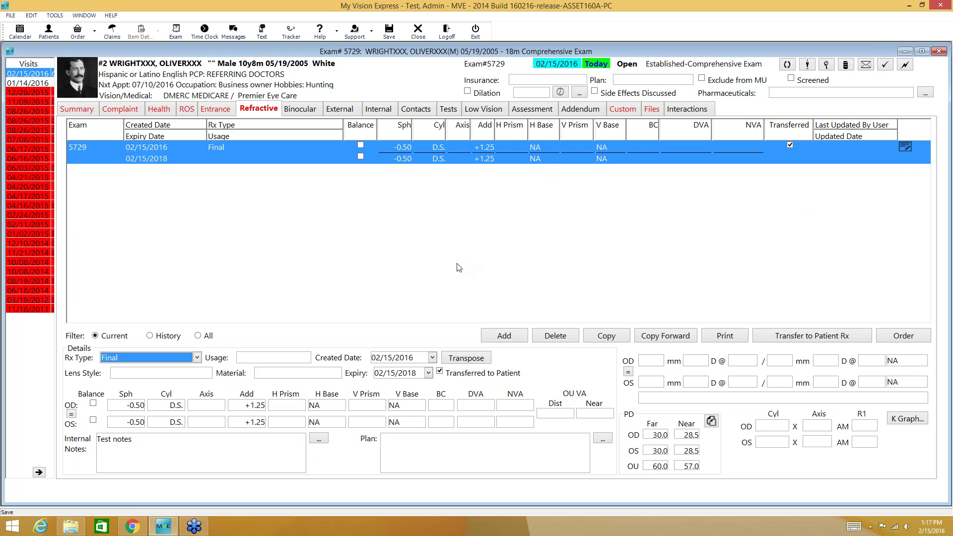
Open the exam's Assessment section and set the exam insurance to Primary Medical - Premier Eye Care.
left_click(534, 108)
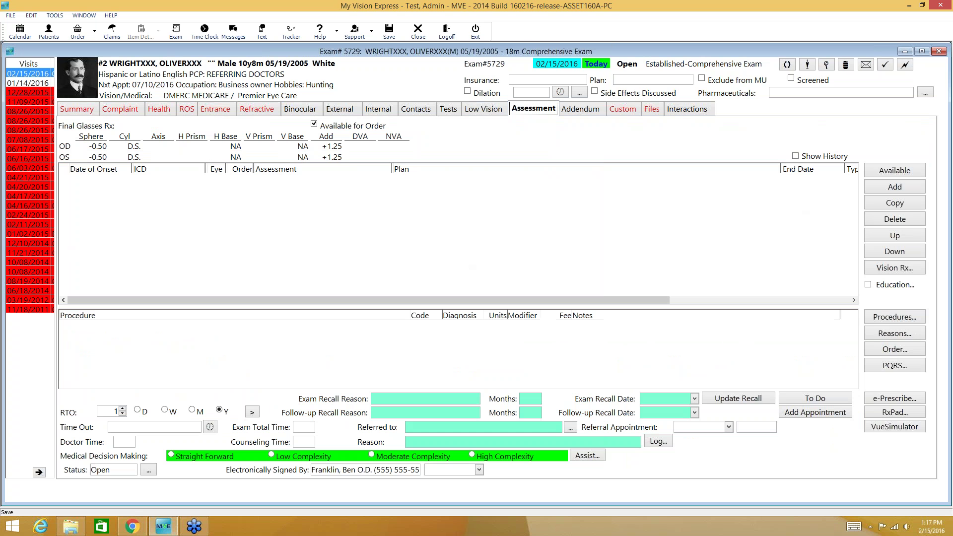
left_click(581, 80)
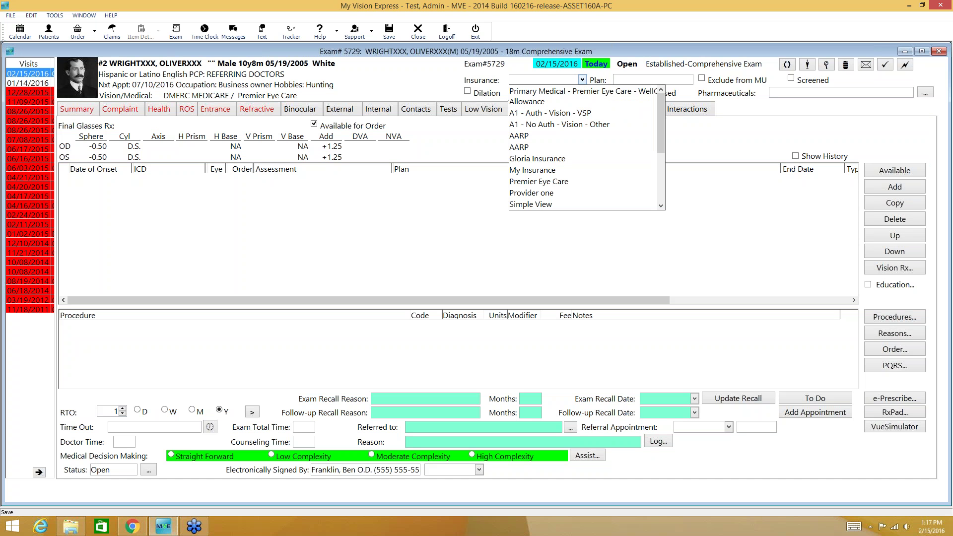
left_click(580, 97)
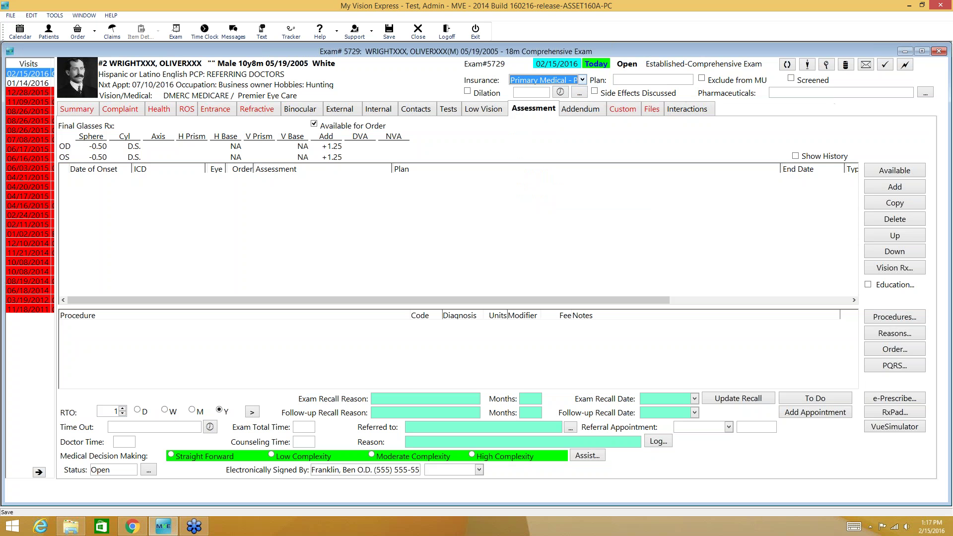
Try to set the exam insurance to the inactive DMERC MEDICARE.
left_click(582, 80)
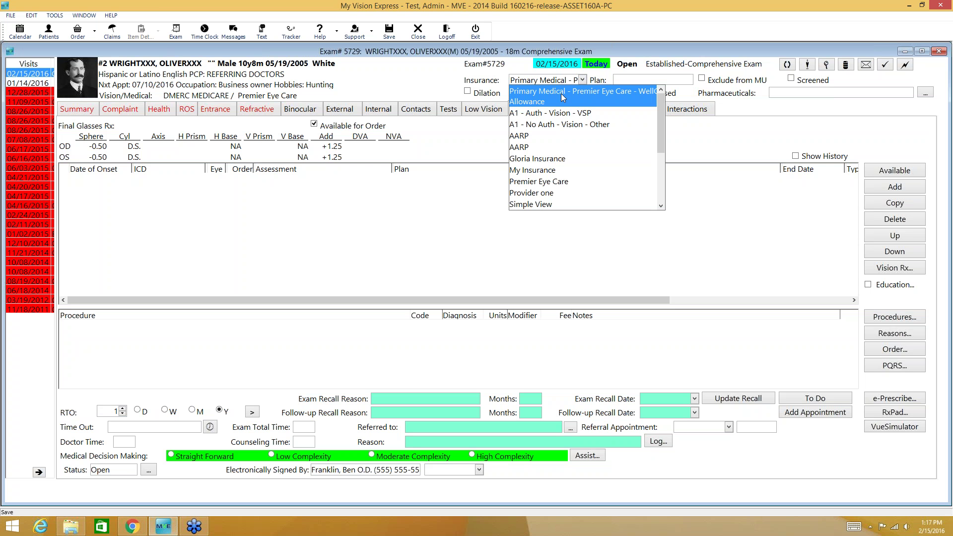
left_click_drag(660, 121, 660, 172)
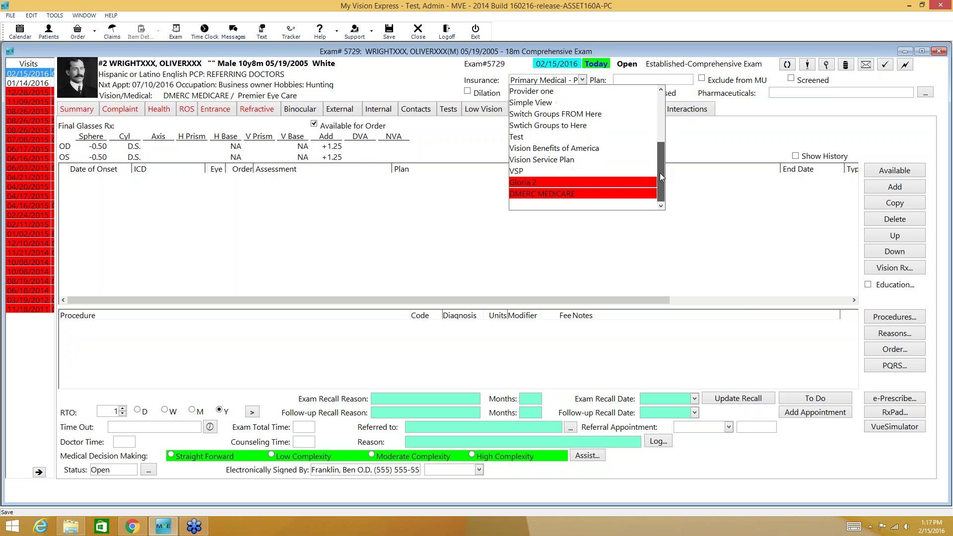
left_click(635, 195)
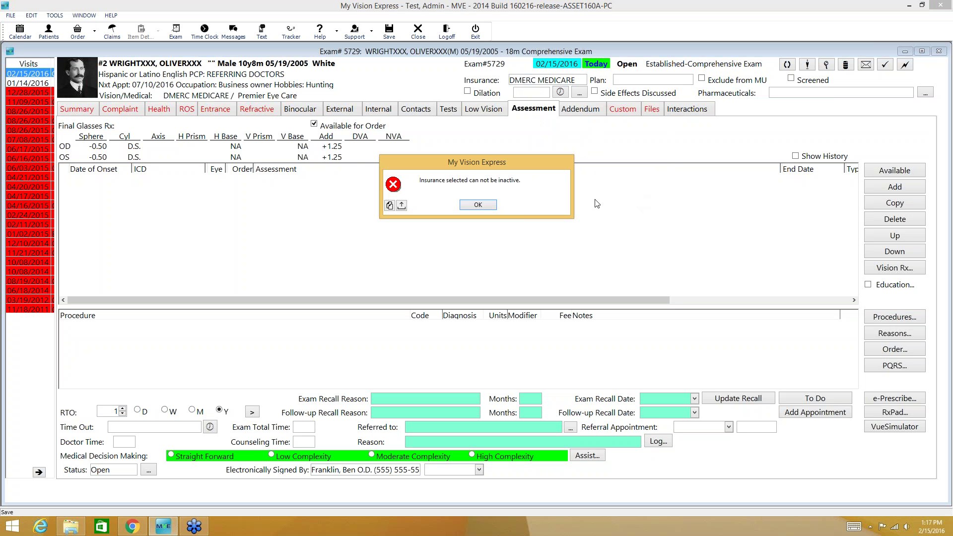
left_click(472, 205)
Set the exam insurance to My Insurance and review the inactive insurances at the end of the list.
left_click(583, 80)
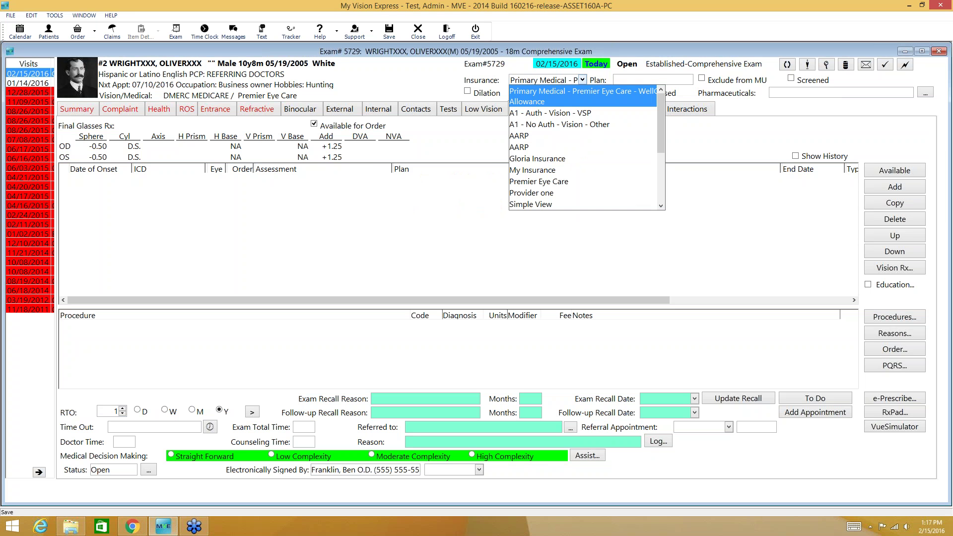
left_click(550, 173)
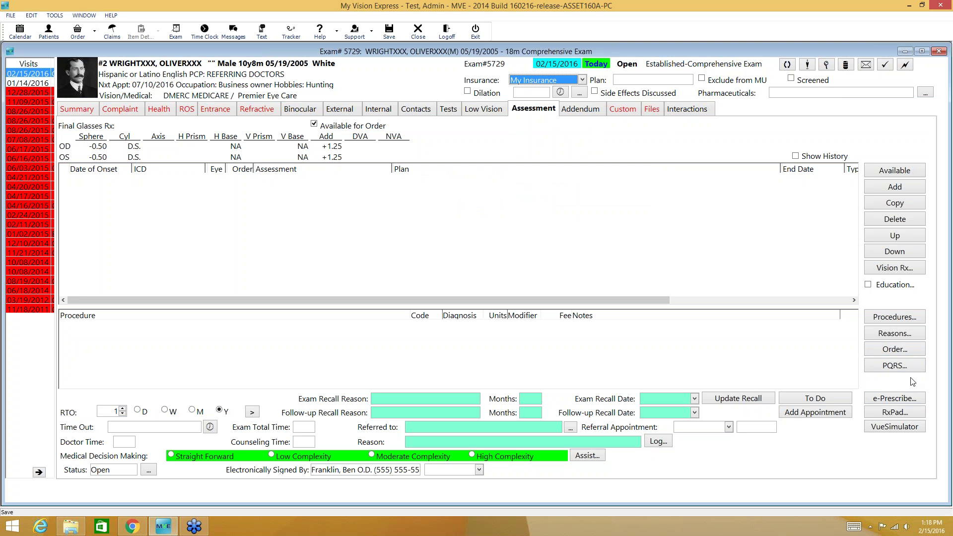
left_click(582, 79)
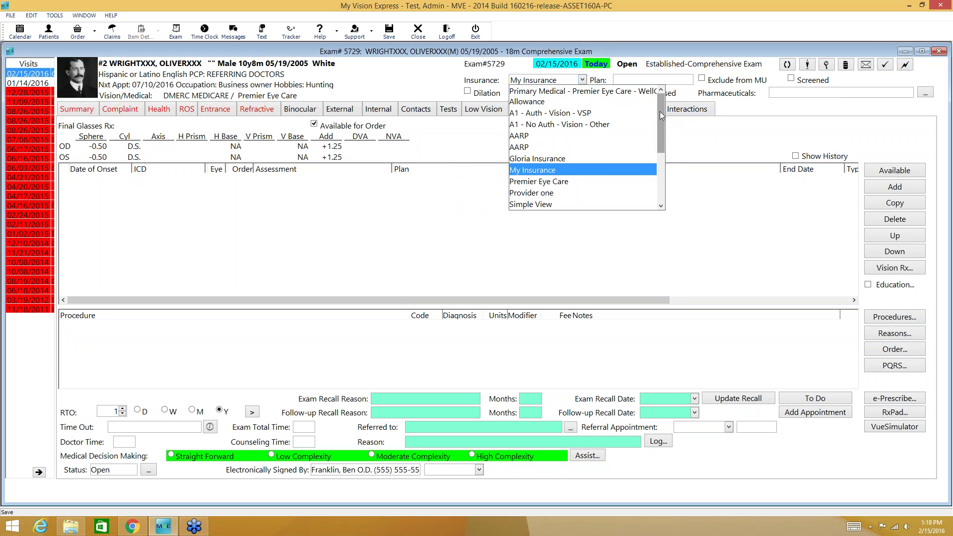
left_click_drag(660, 112, 664, 184)
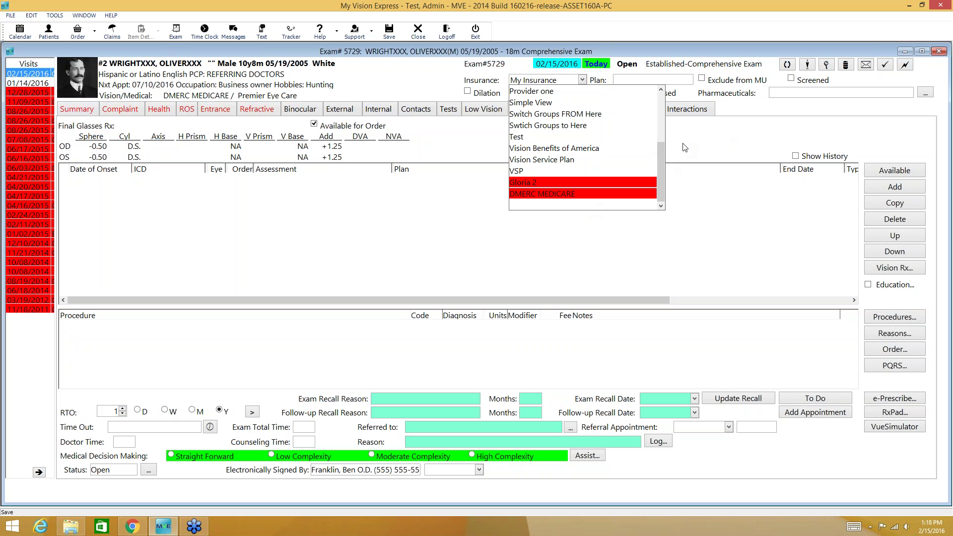
left_click(582, 81)
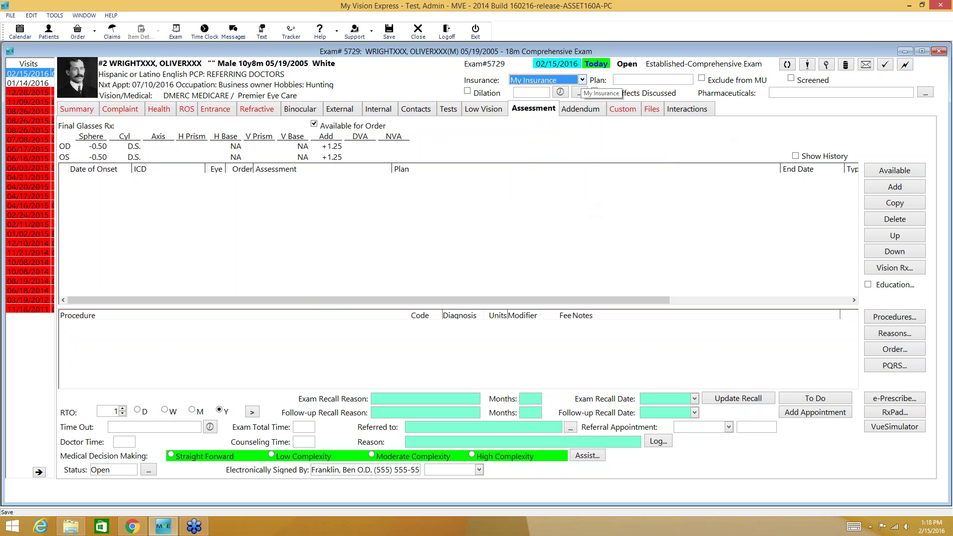
Clear the exam's physician in the Summary section and return to the Assessment section.
left_click(77, 114)
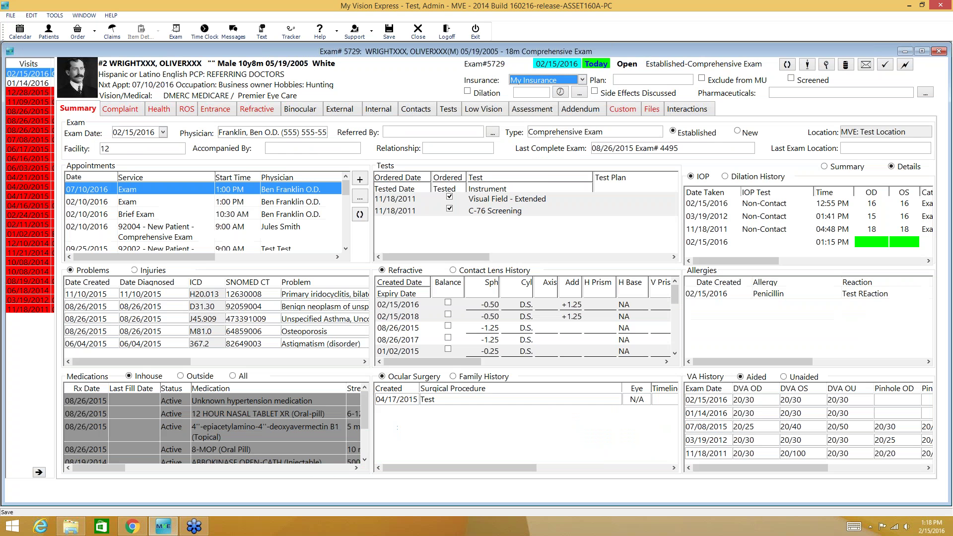
left_click(251, 134)
left_click(250, 133)
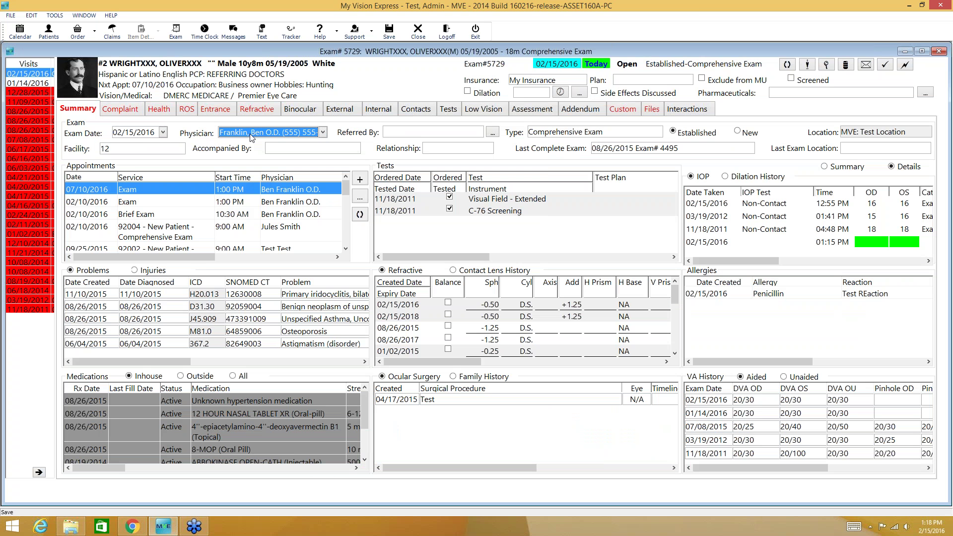
left_click(535, 109)
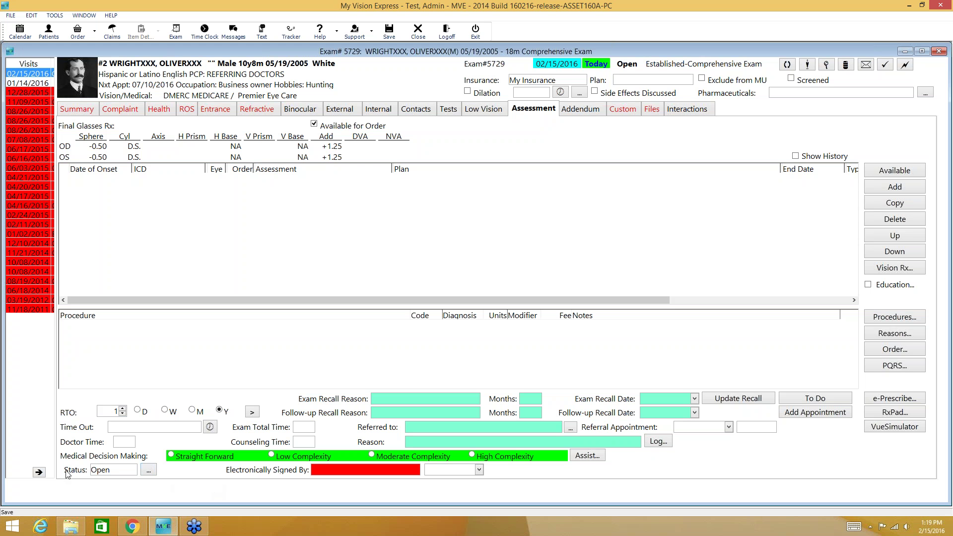
Try to set the exam status to Locked without an assigned physician.
left_click(133, 470)
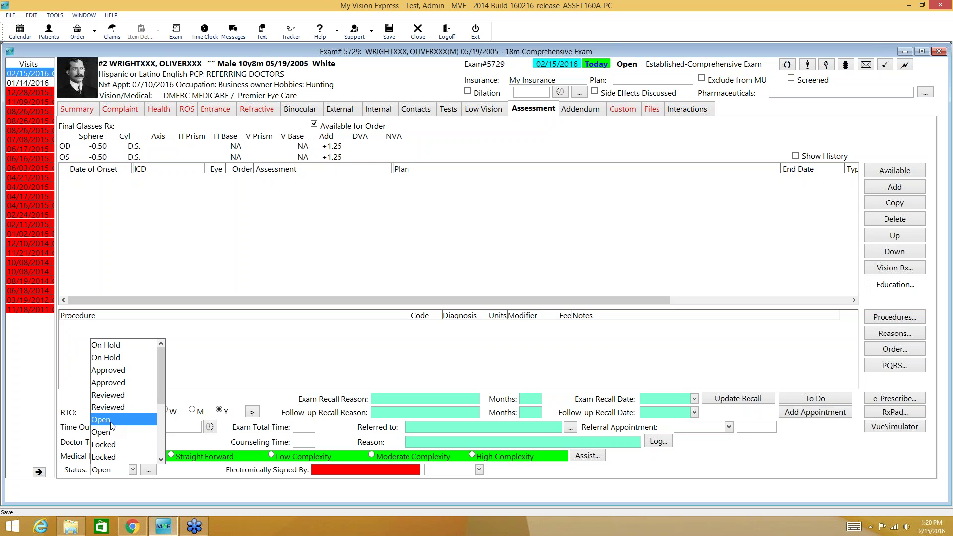
left_click(115, 448)
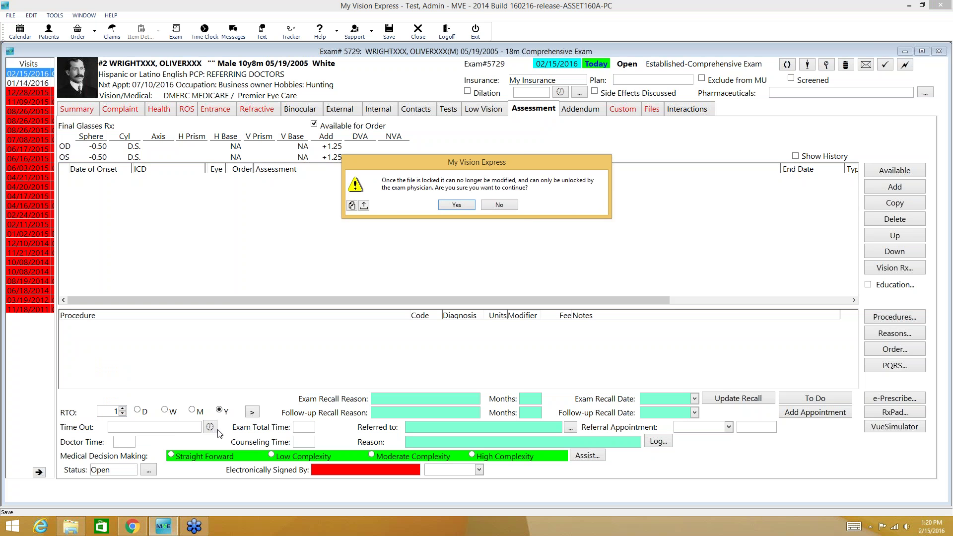
left_click(457, 205)
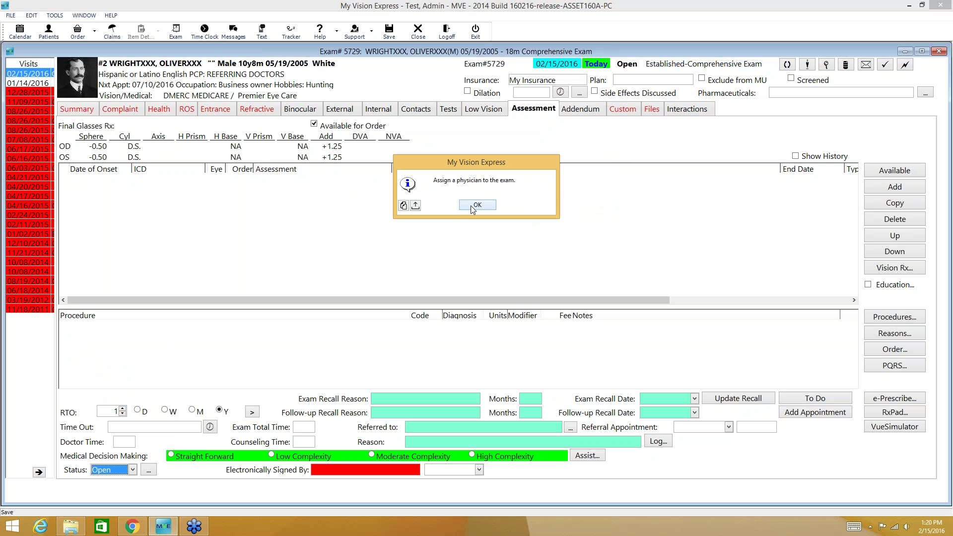
left_click(474, 206)
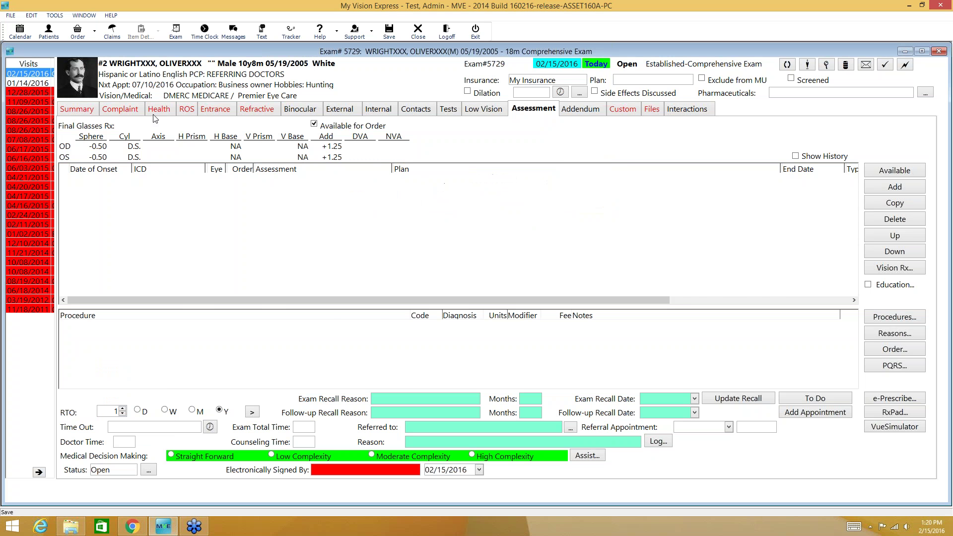
Assign the first listed physician to the exam in the Summary section and return to the Assessment section.
left_click(89, 107)
left_click(236, 136)
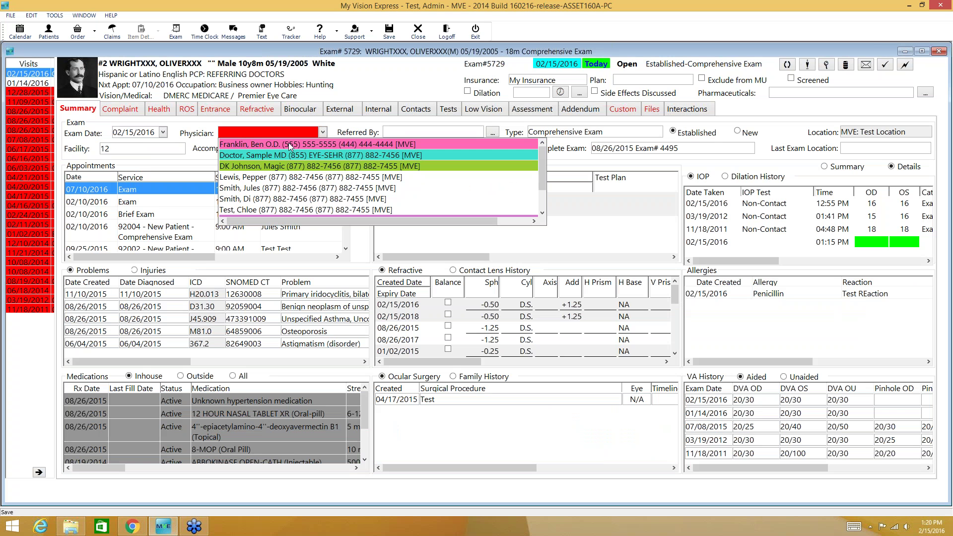
left_click(281, 144)
left_click(549, 114)
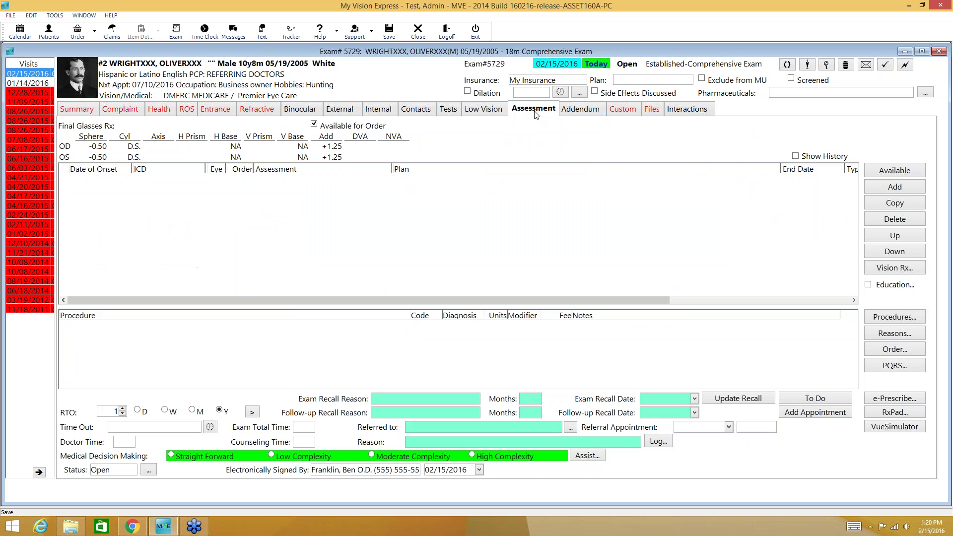
Set the exam status to Locked, confirm the lock and accept the Adobe Reader license agreement.
left_click(132, 469)
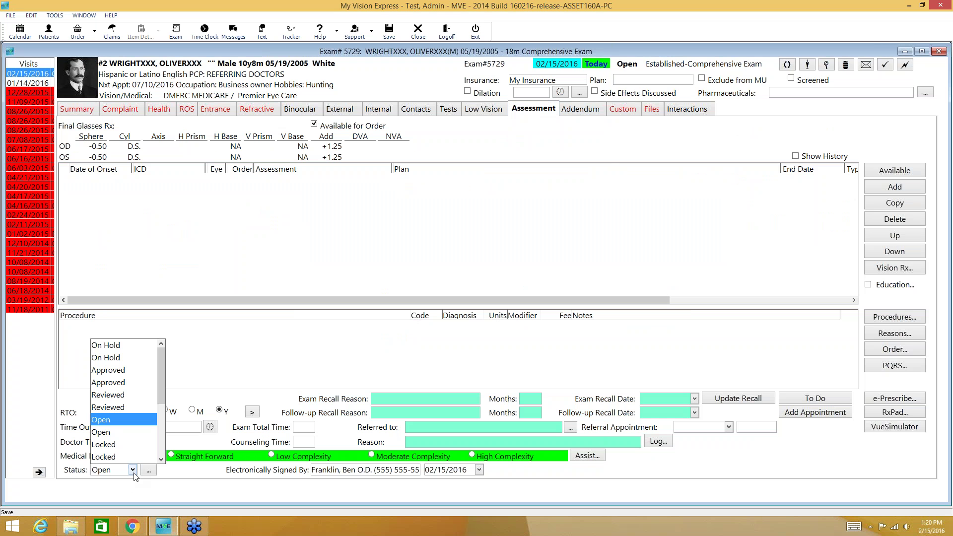
left_click(117, 444)
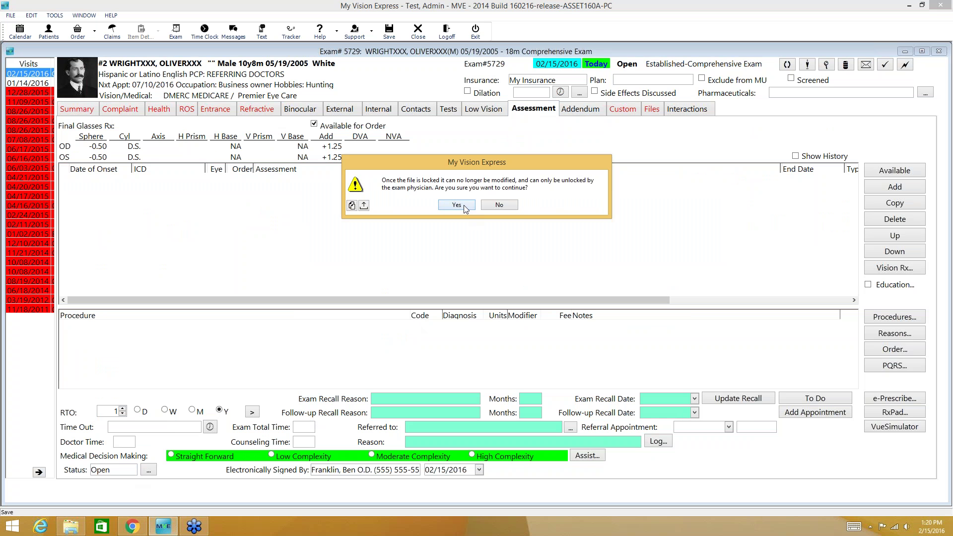
left_click(465, 208)
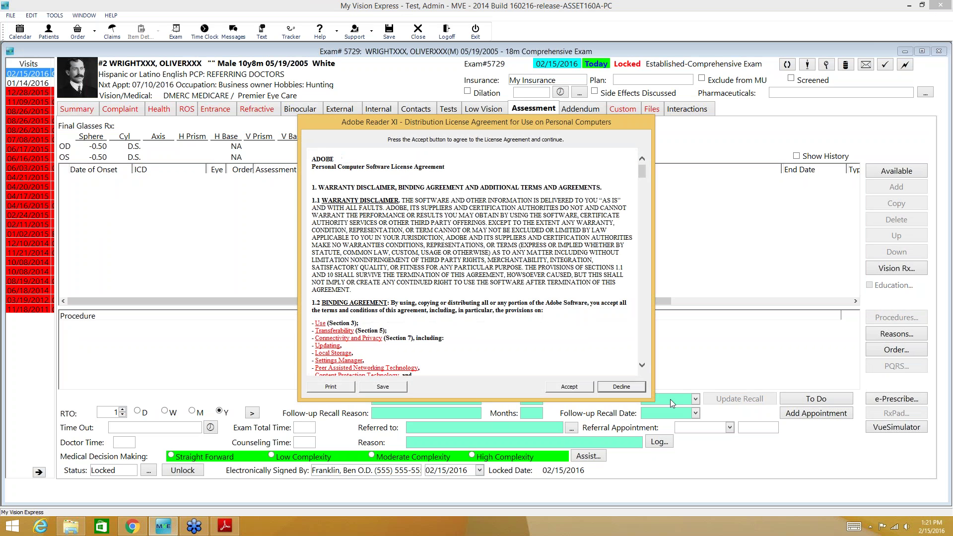
left_click(584, 388)
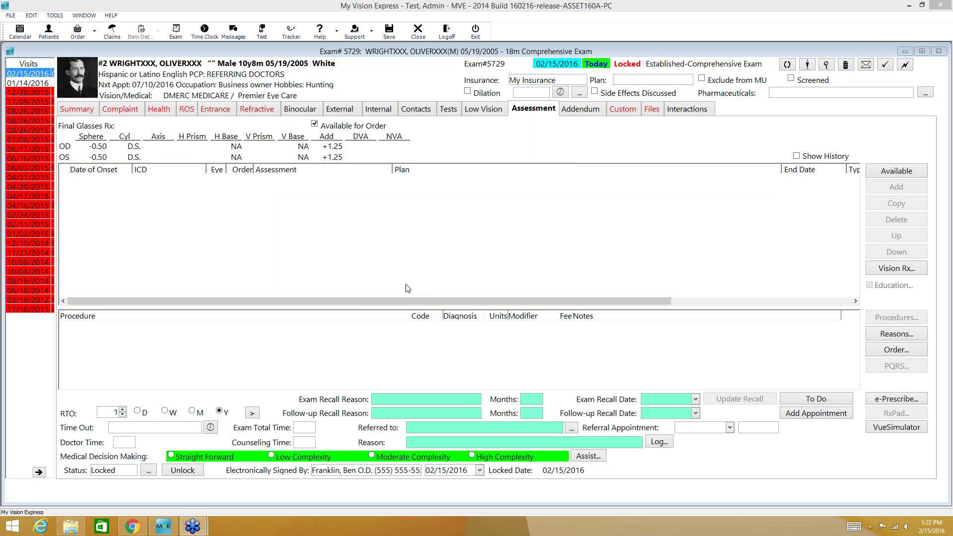
Open the second encounter in the exam search, view its Assessment section and close the exam.
left_click(827, 66)
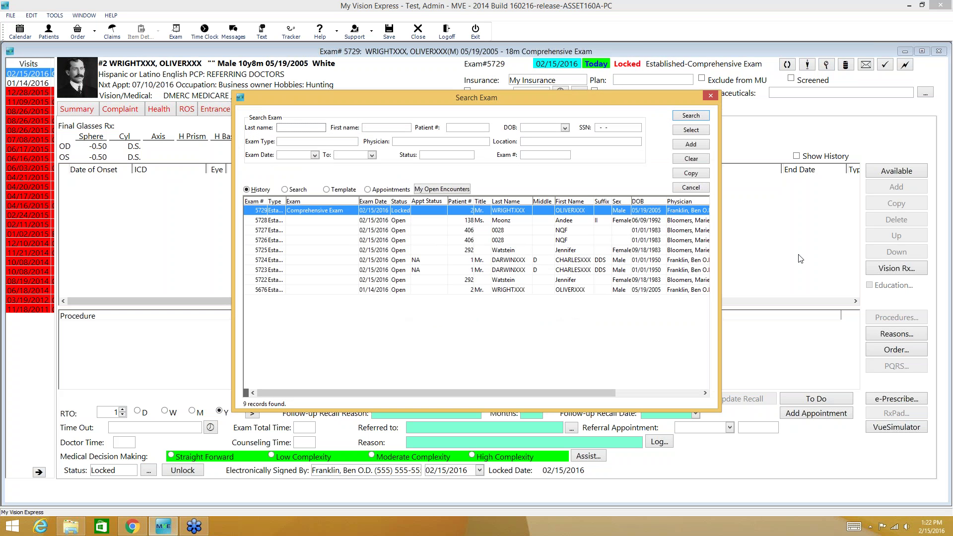
double_click(509, 221)
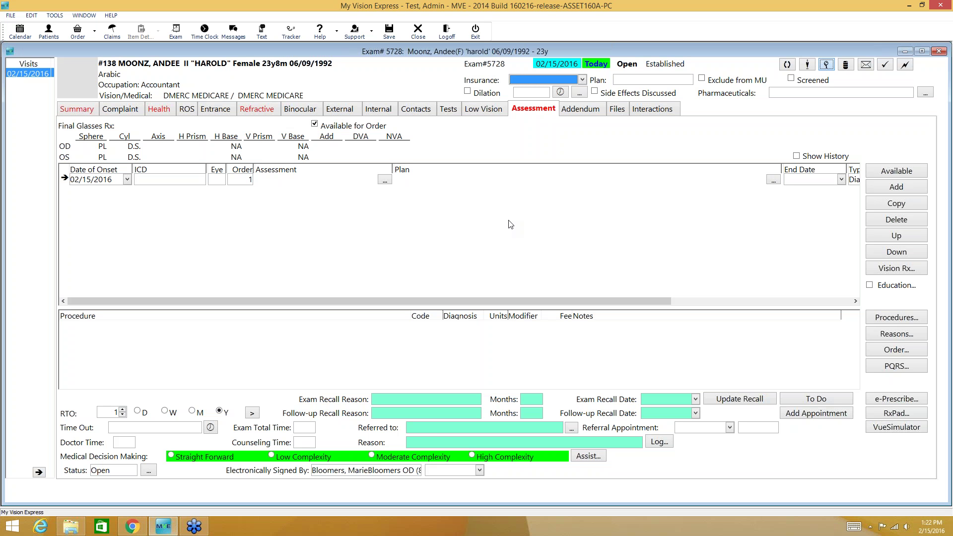
left_click(940, 54)
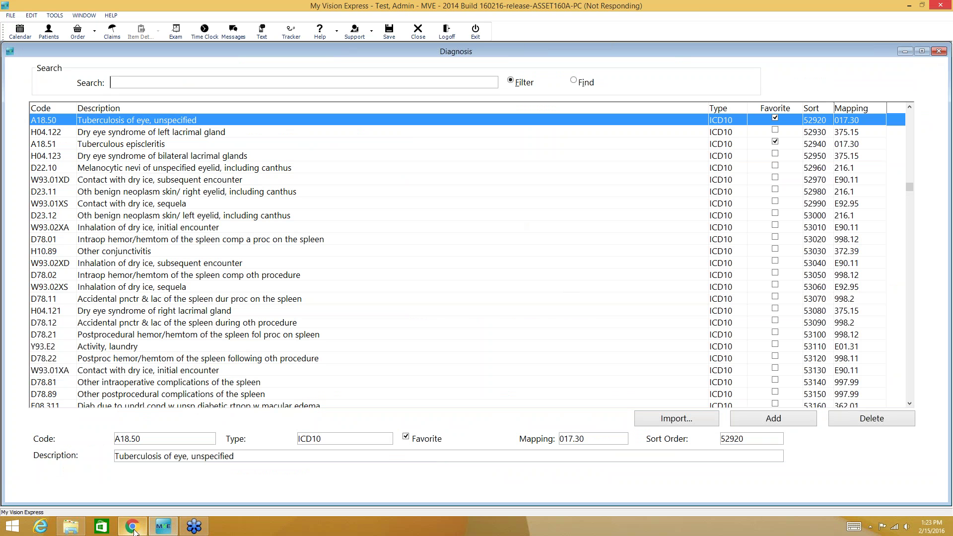
Switch to the Google Slides presentation in Chrome and go through the New Patient Profile Enhancements slides up to slide 7.
left_click(133, 527)
left_click(57, 503)
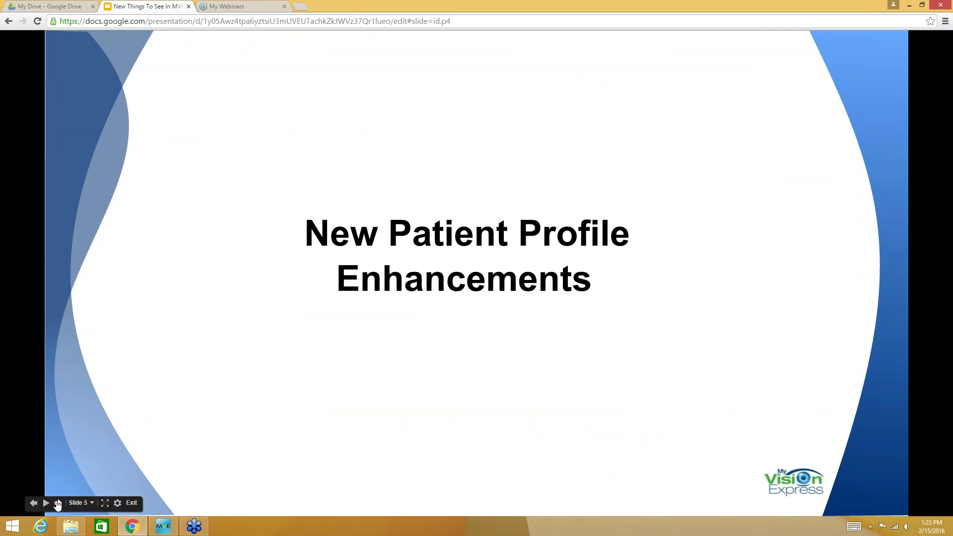
left_click(58, 504)
left_click(58, 503)
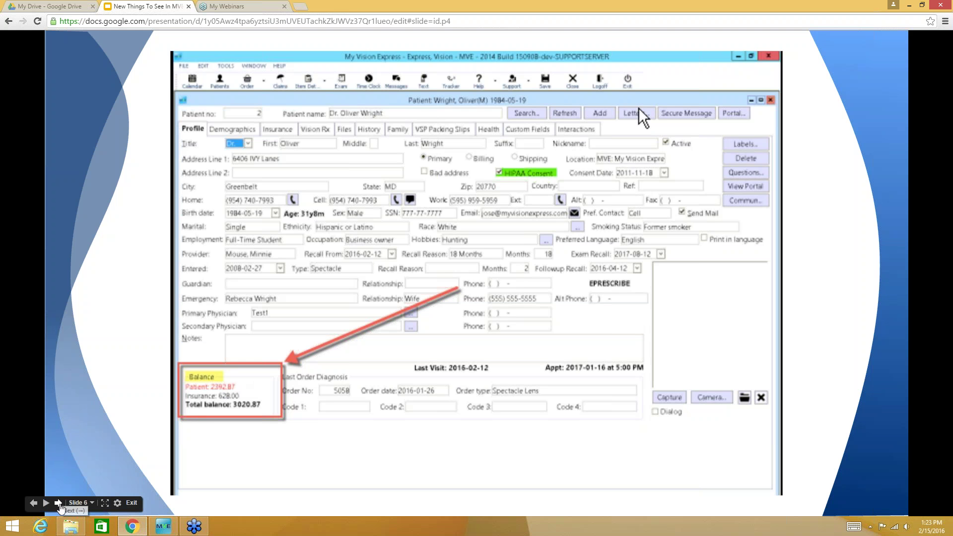
left_click(59, 503)
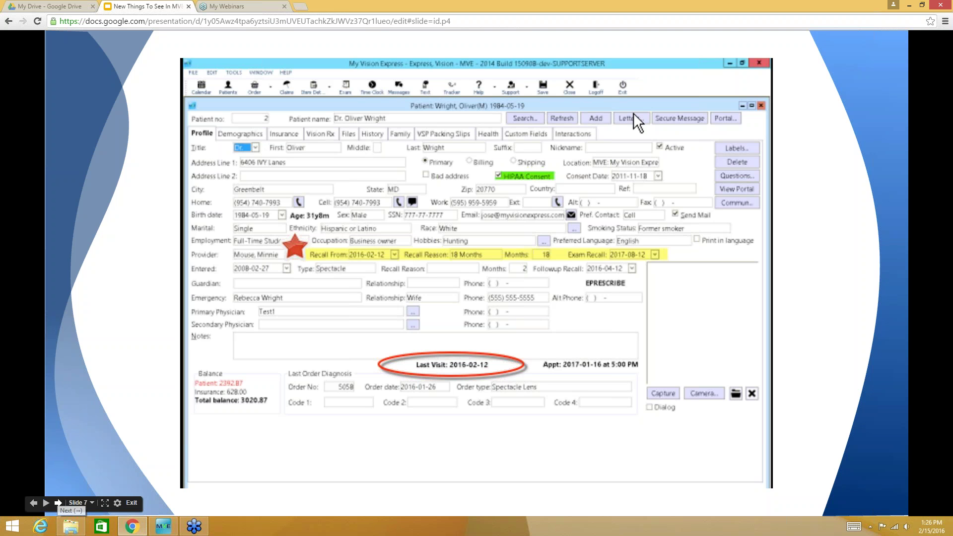
Go through the New Calendar Enhancements slides and continue to the New CDC Enhancements slide.
key("Right")
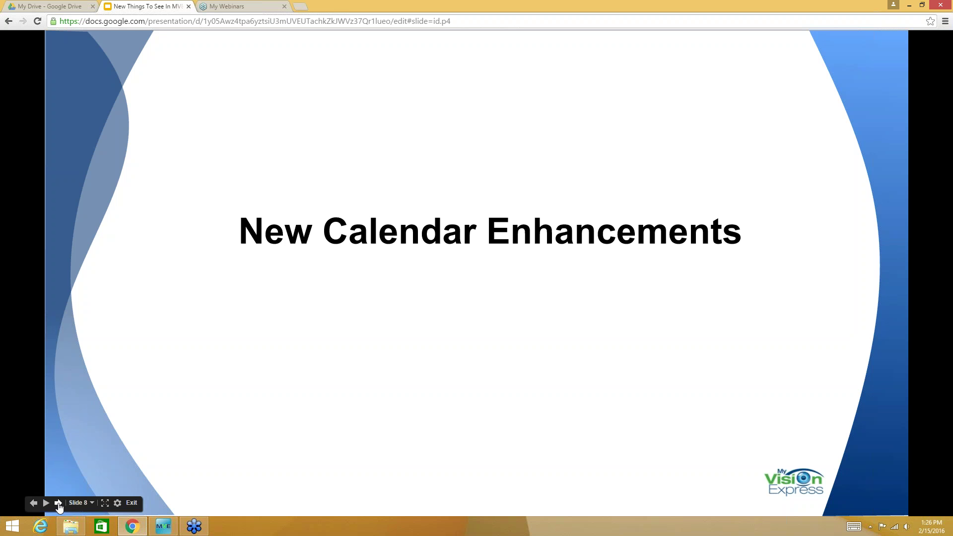
left_click(58, 503)
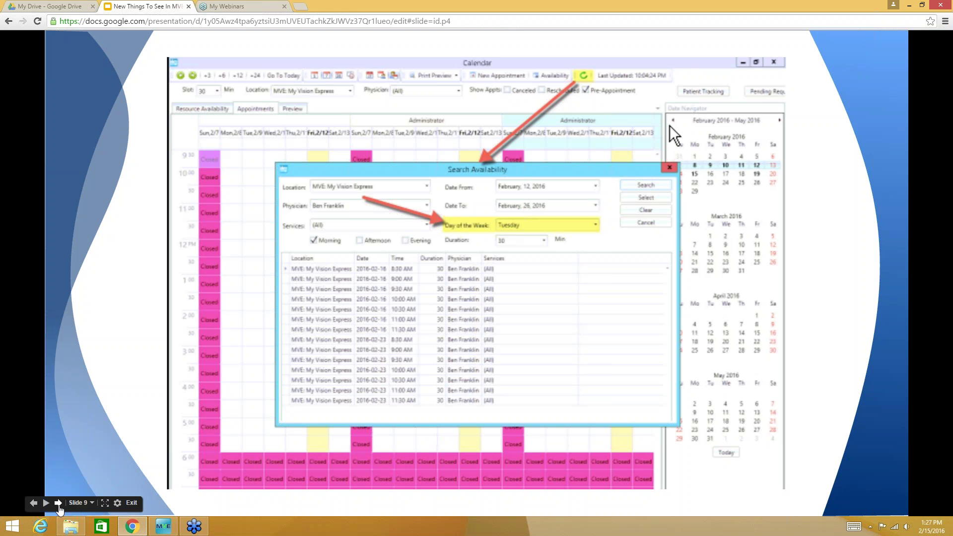
left_click(58, 503)
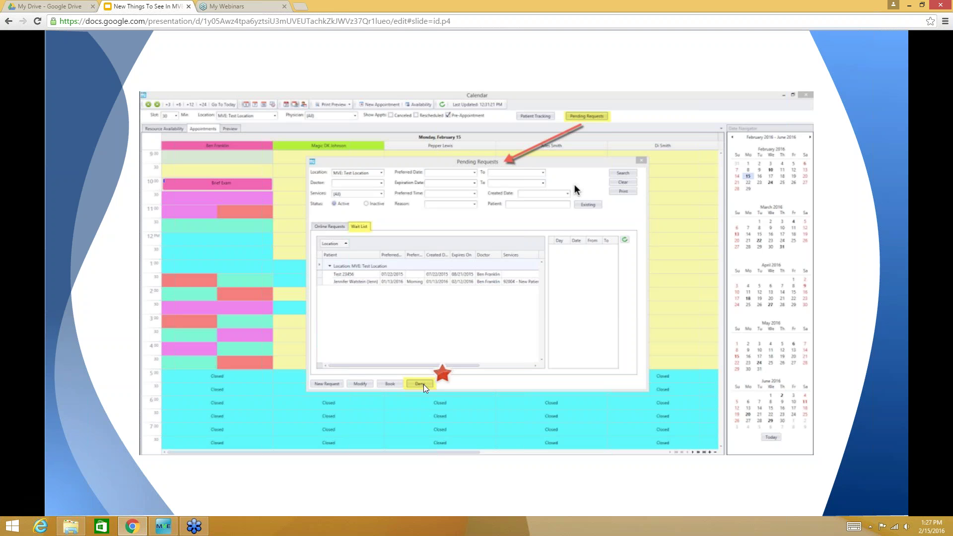
mouse_move(72, 509)
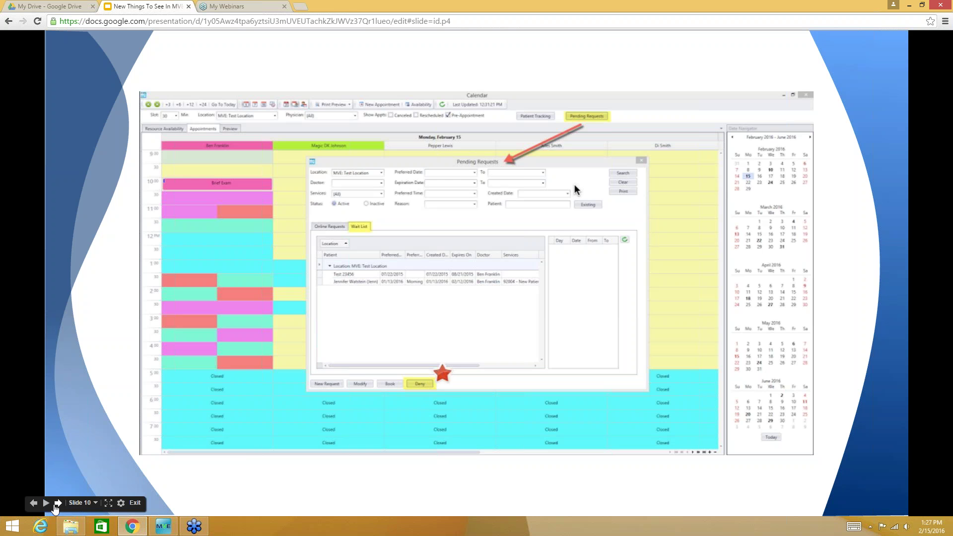
left_click(58, 503)
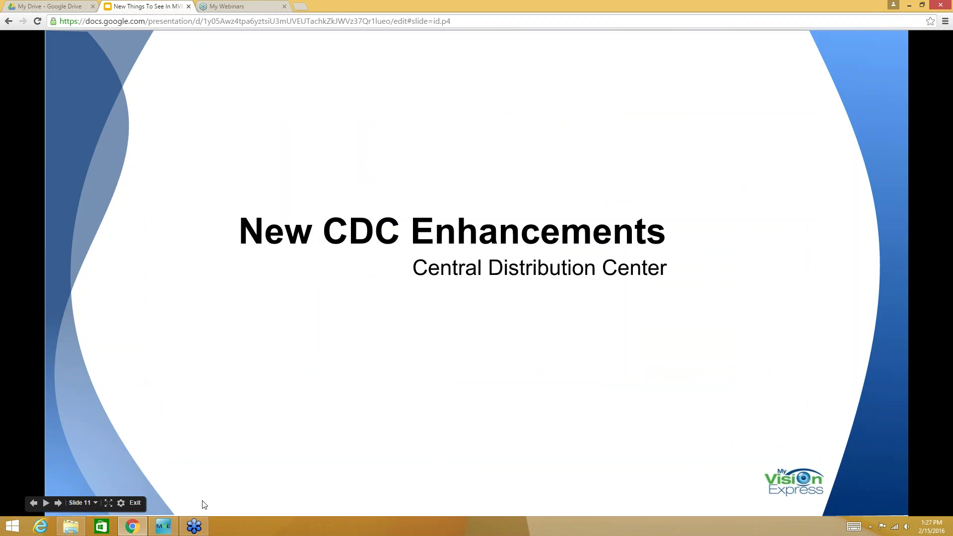
Switch back to My Vision Express and close the Diagnosis list.
mouse_move(165, 528)
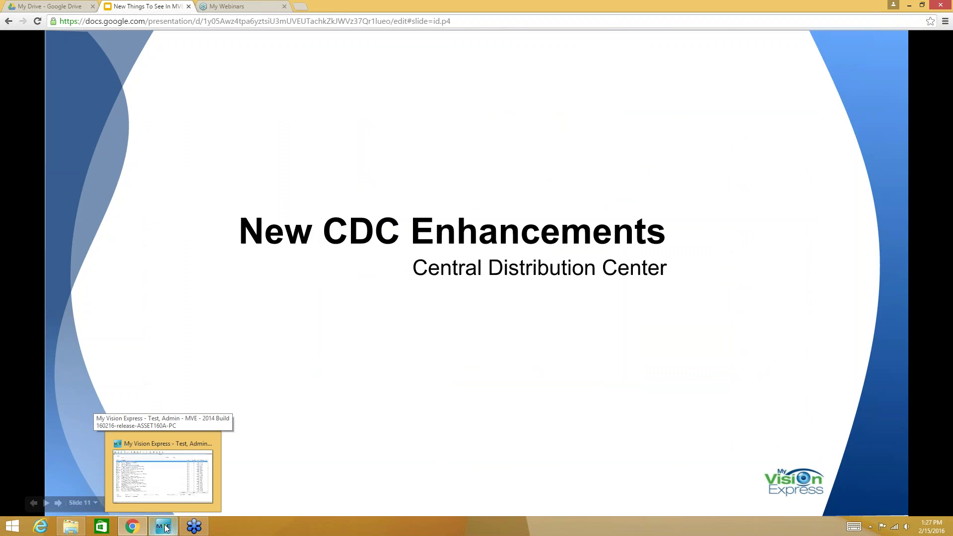
left_click(165, 528)
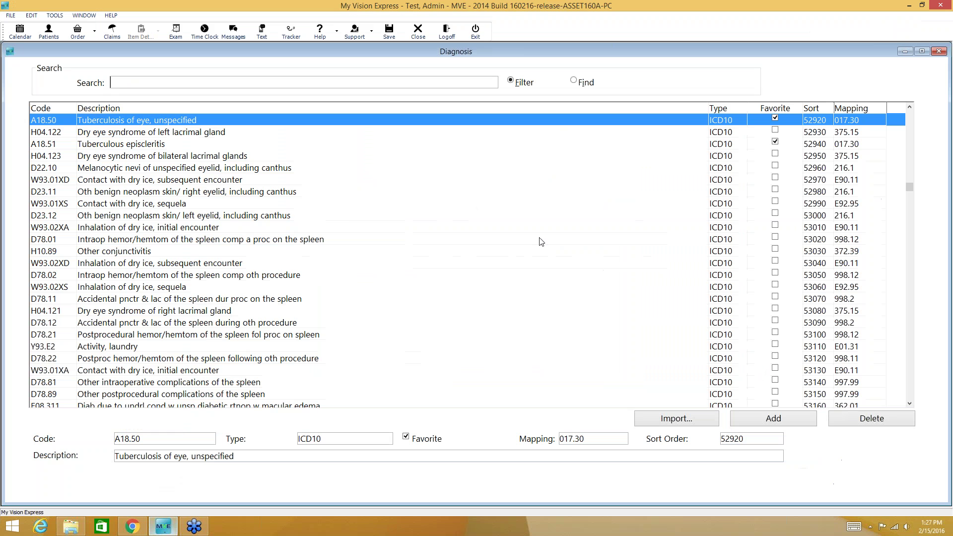
left_click(942, 55)
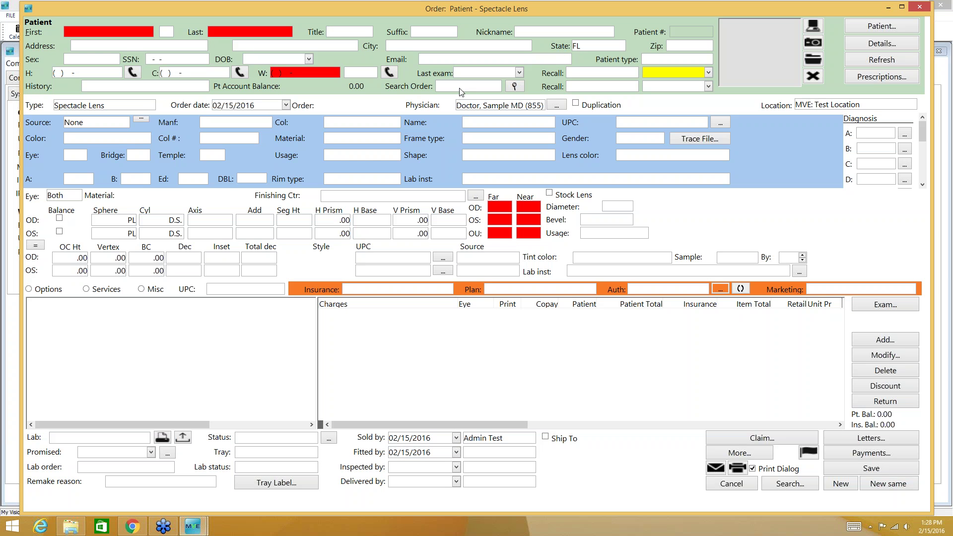
Search for the existing spectacle lens order by its order number and load it.
left_click(461, 89)
type("2650")
left_click(519, 87)
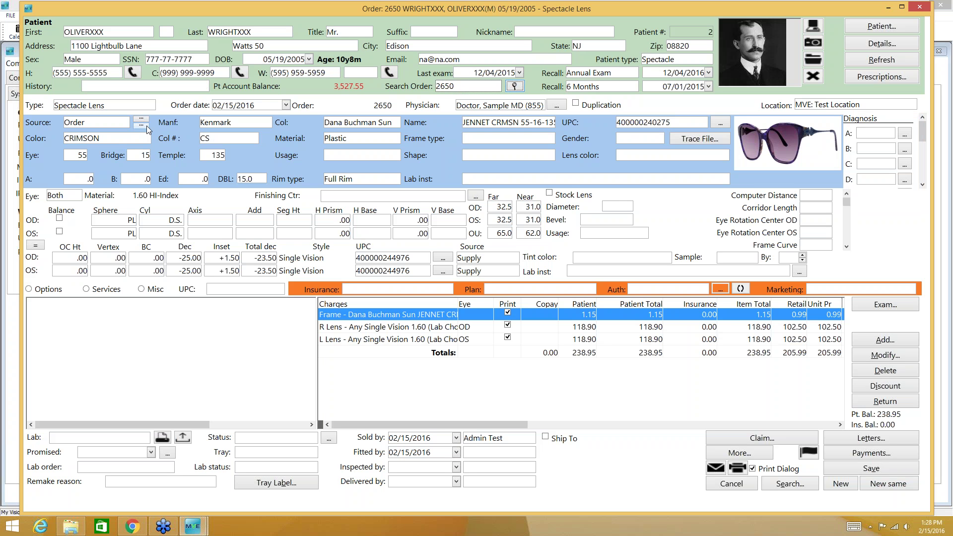
Try the frame ordering details with order date 02/15/2016 and supplier Aspex Eyewear, and close the dialog without confirming.
left_click(147, 126)
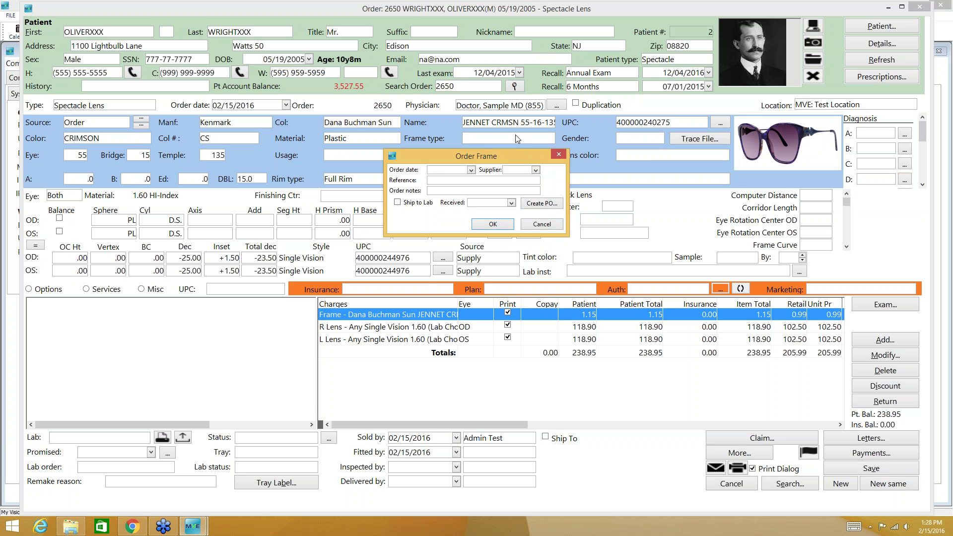
left_click(470, 170)
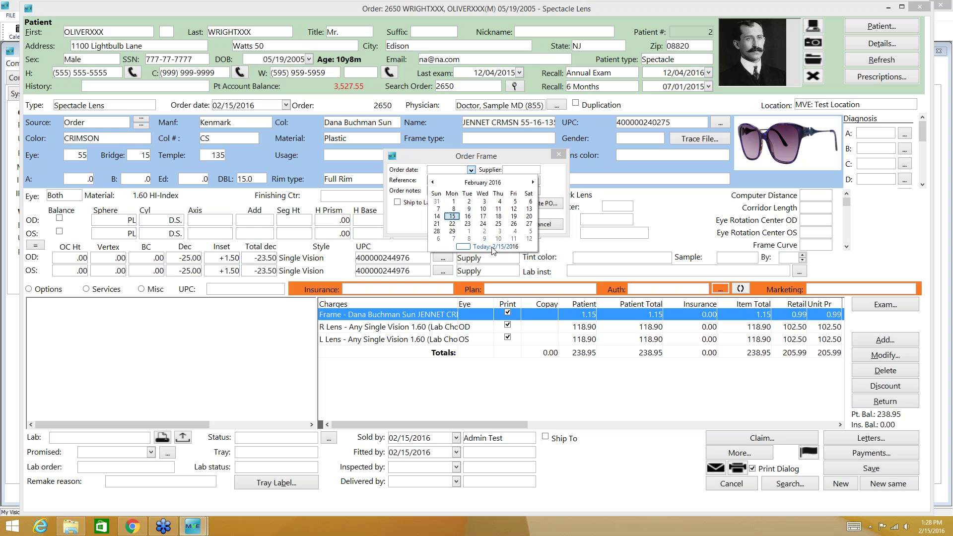
left_click(493, 247)
left_click(528, 171)
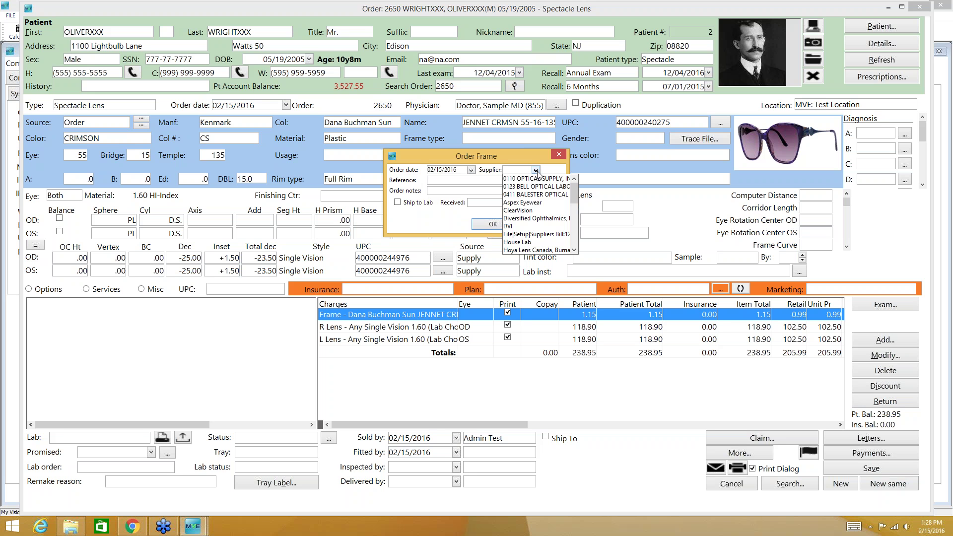
left_click(547, 203)
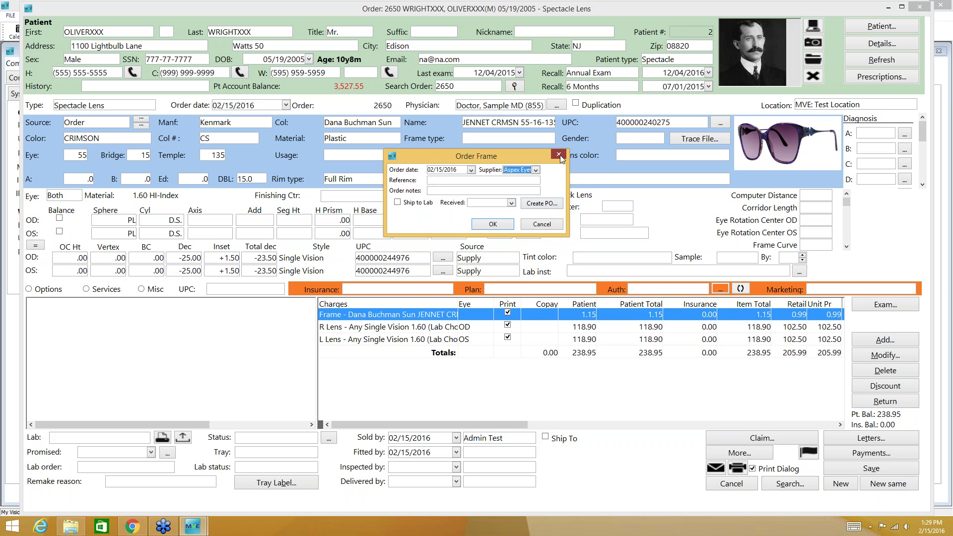
key("Escape")
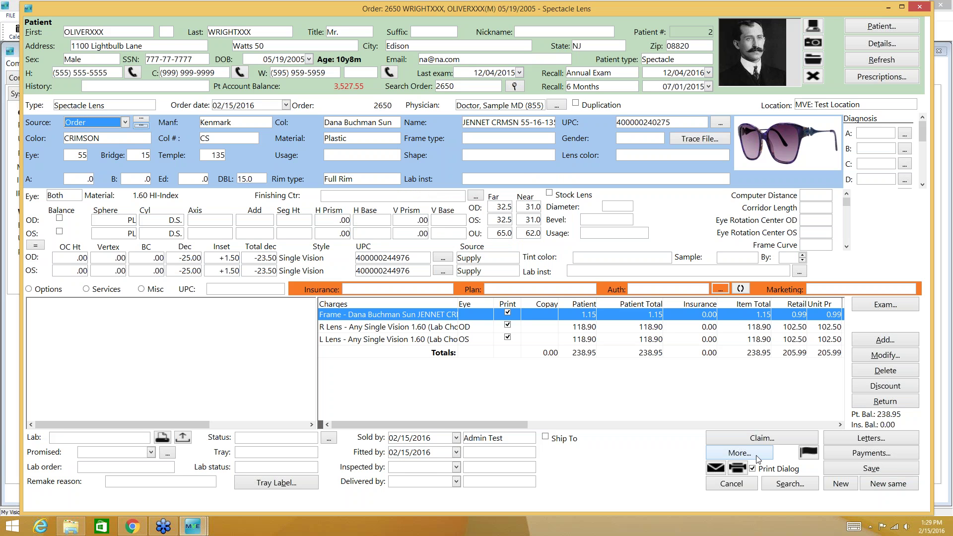
Open a To Do message for the order from its additional order details and abandon the message without sending it.
left_click(755, 455)
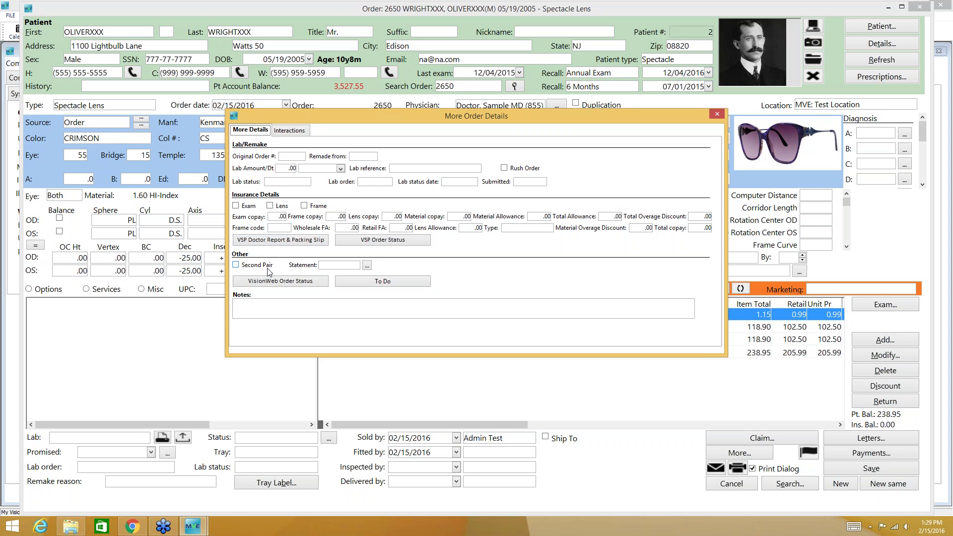
left_click(406, 286)
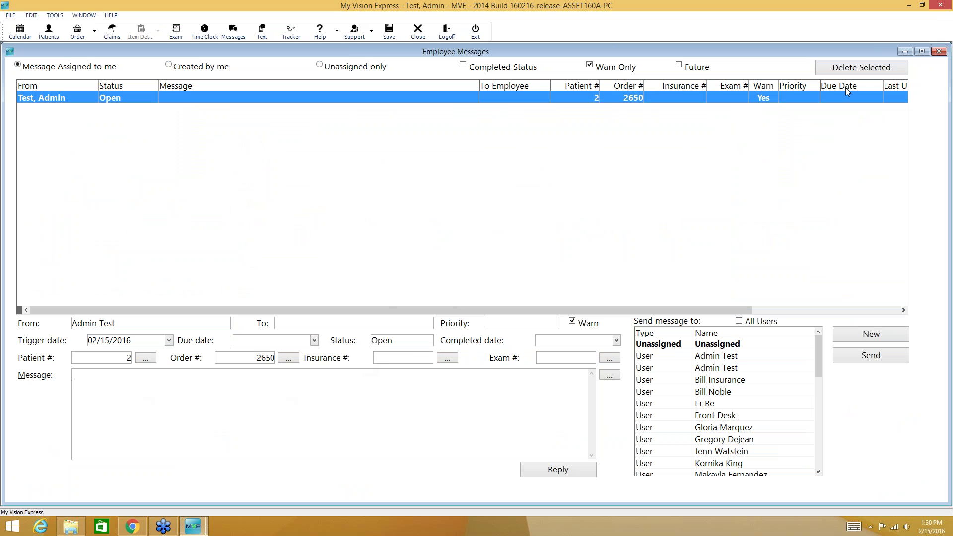
left_click(940, 52)
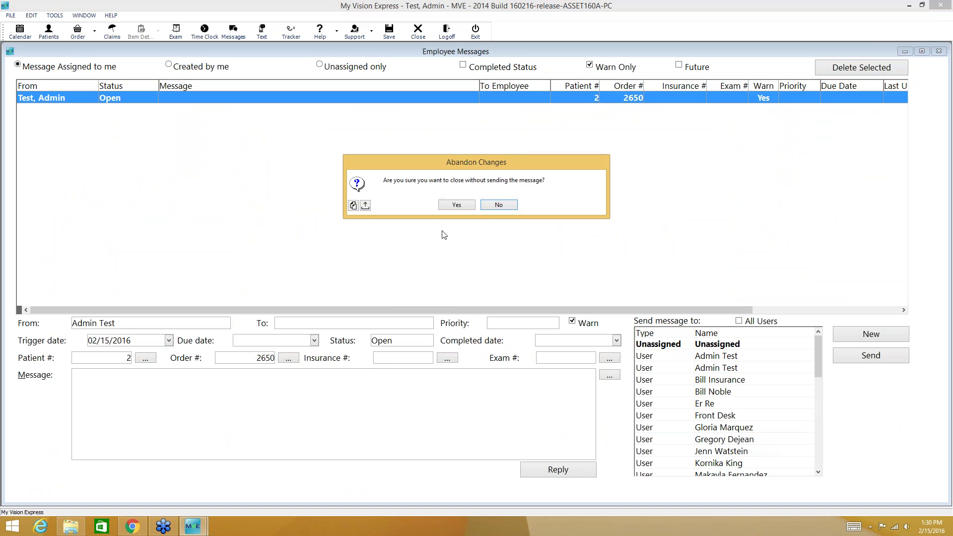
left_click(457, 205)
Switch to the Google Slides presentation in Chrome and go through the CDC Enhancements and Cloud Status Site slides to the Thank You slide.
left_click(138, 533)
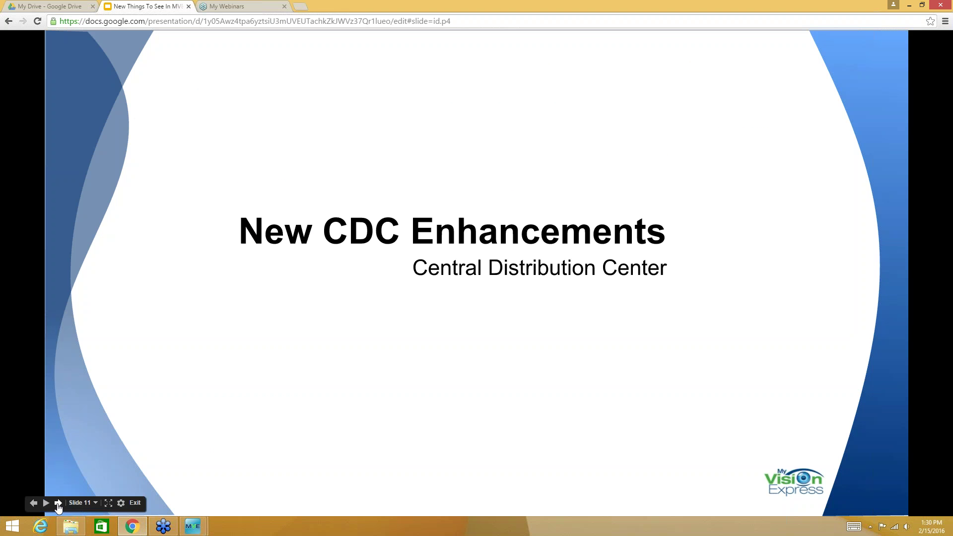
left_click(58, 503)
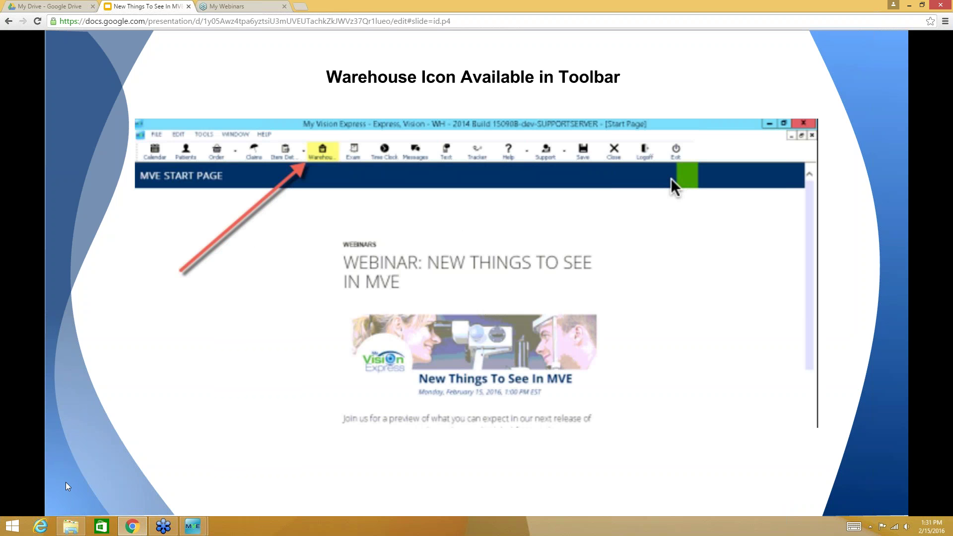
mouse_move(67, 497)
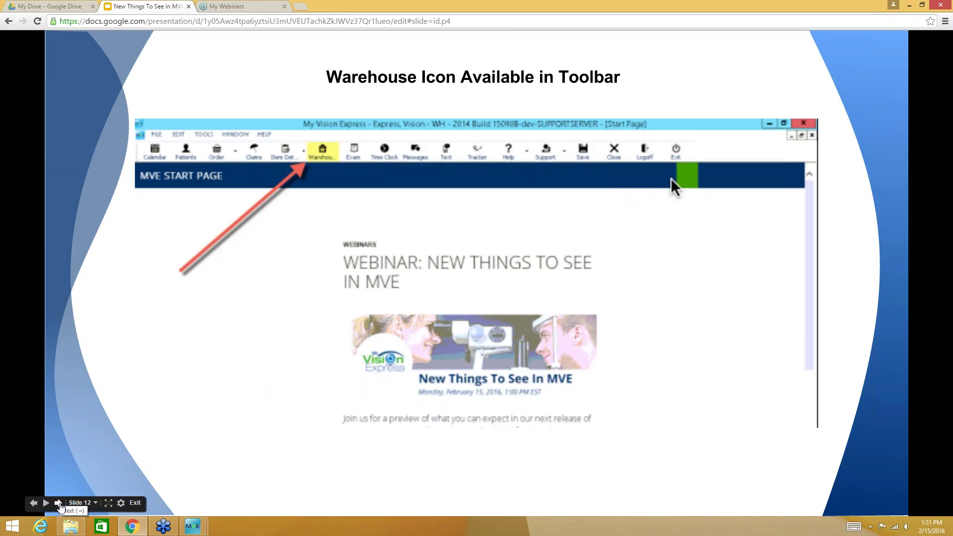
left_click(58, 503)
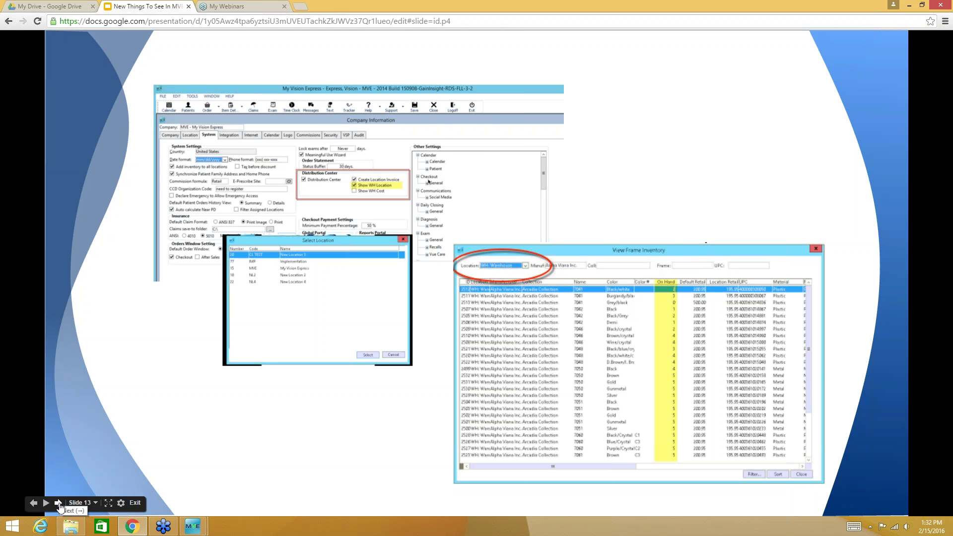
left_click(58, 502)
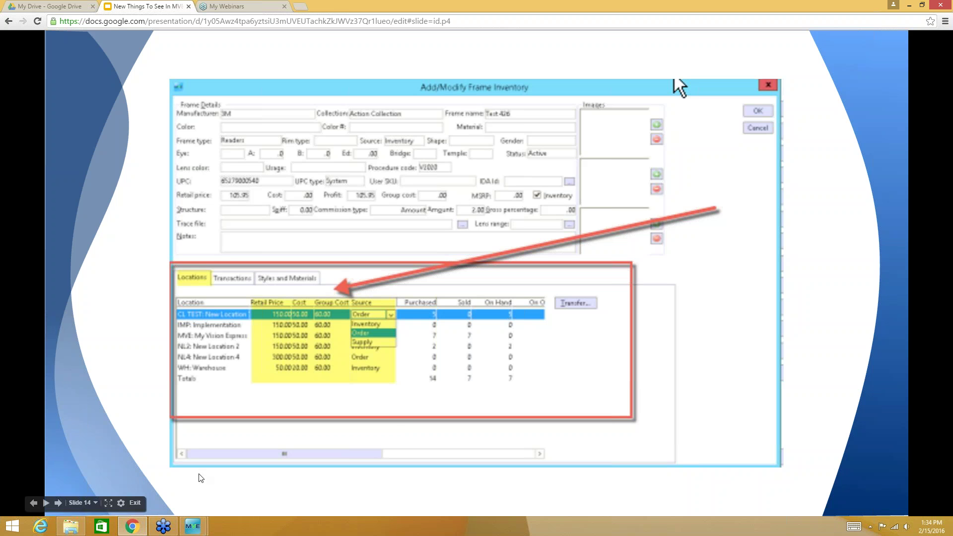
left_click(58, 503)
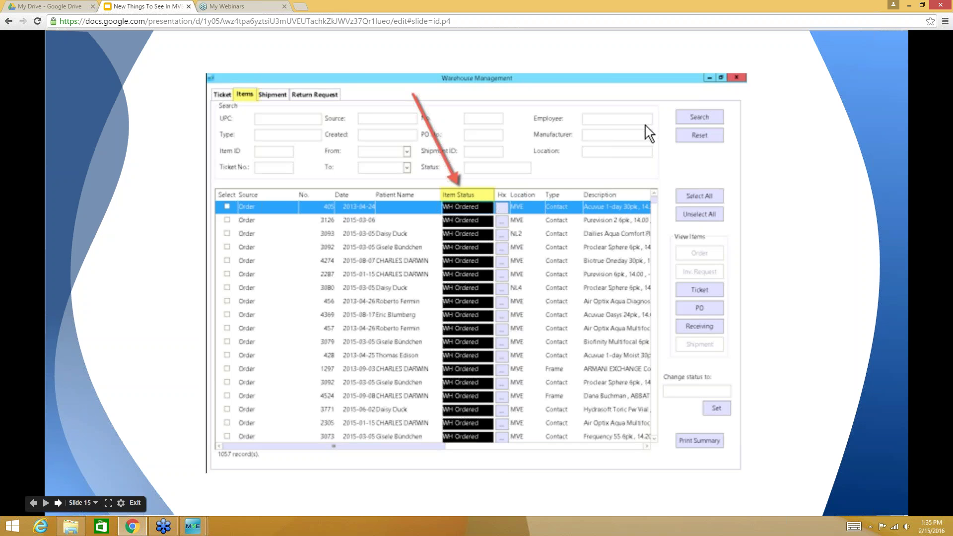
left_click(58, 503)
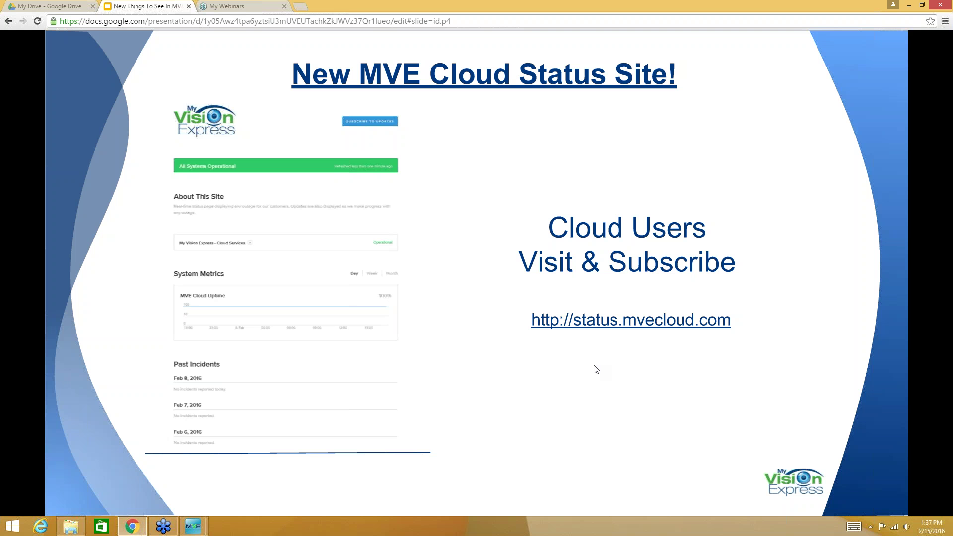
mouse_move(511, 351)
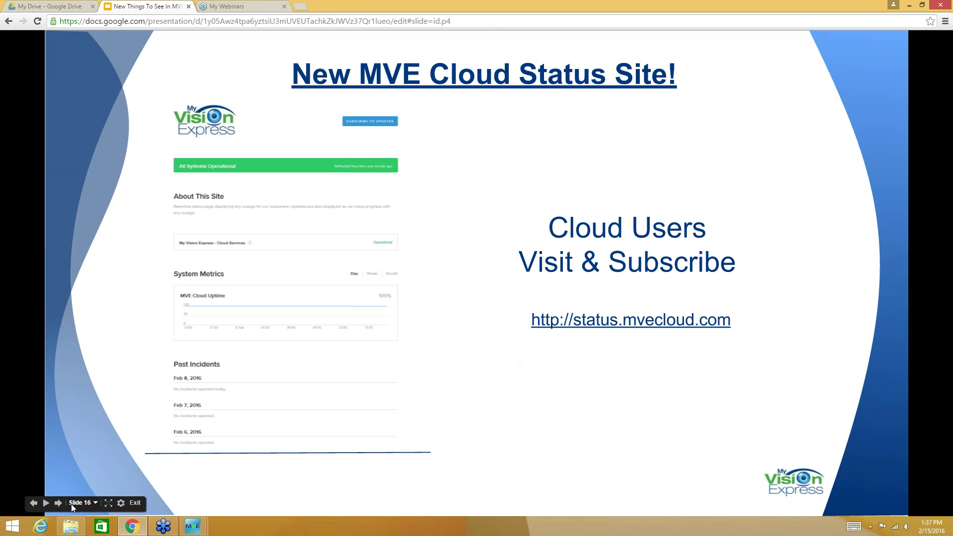
left_click(58, 502)
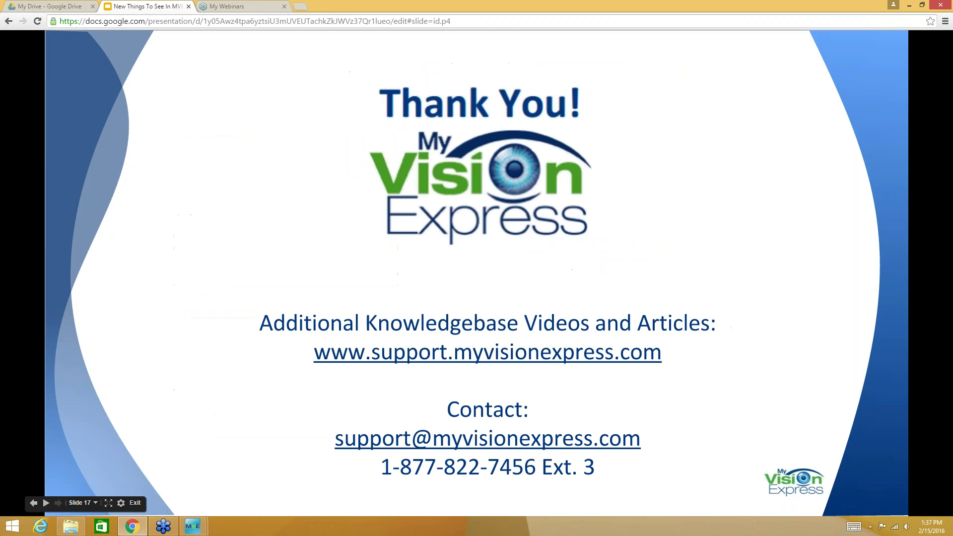
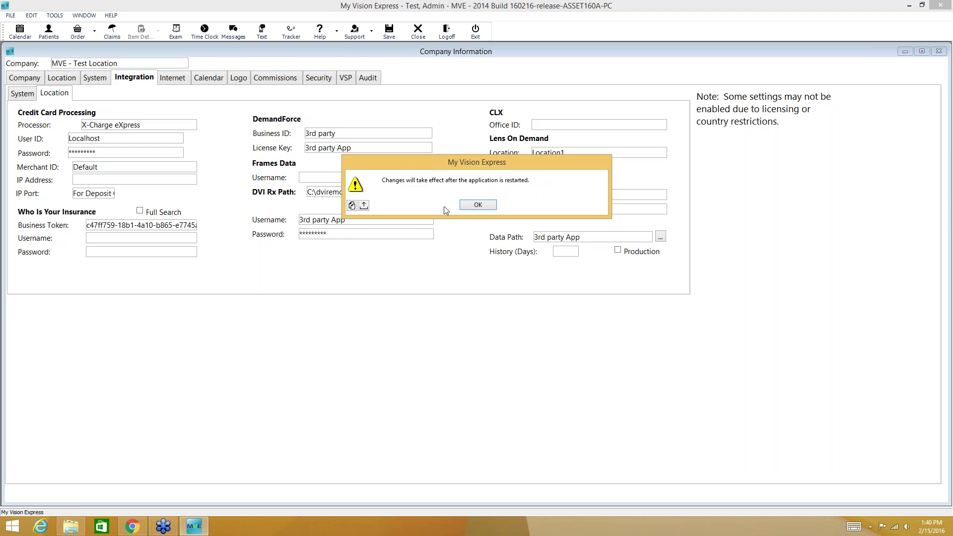
Dismiss the Company Information restart notice and open the exam history of the last patient in the search list.
left_click(489, 206)
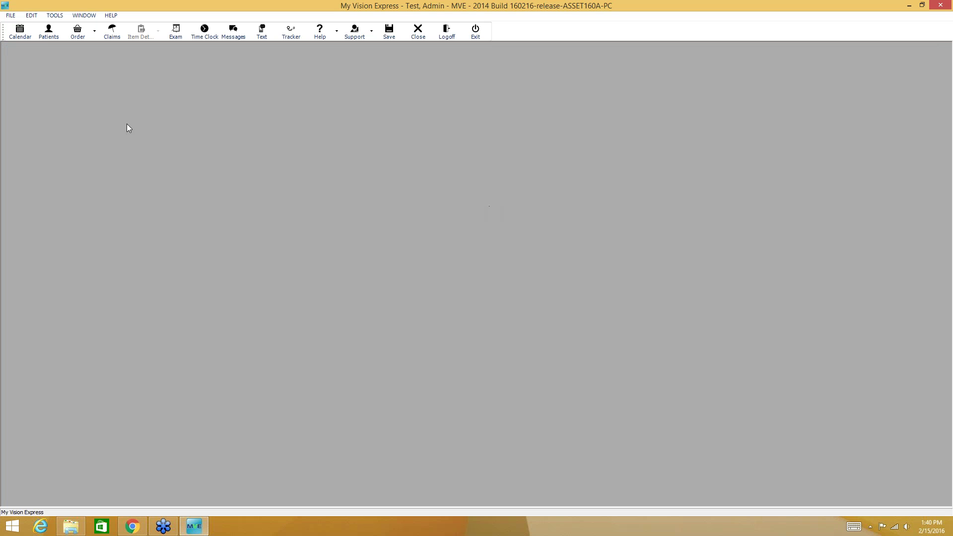
left_click(50, 35)
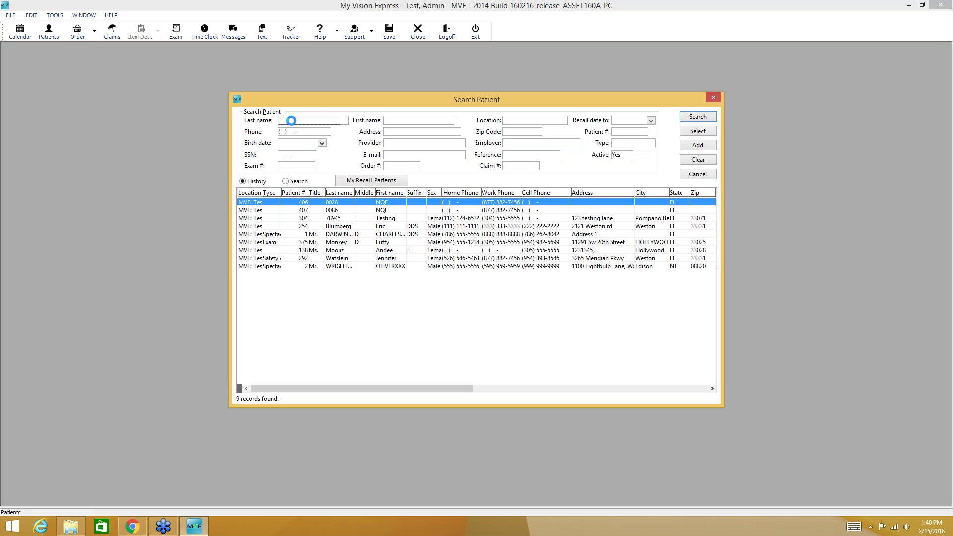
double_click(403, 266)
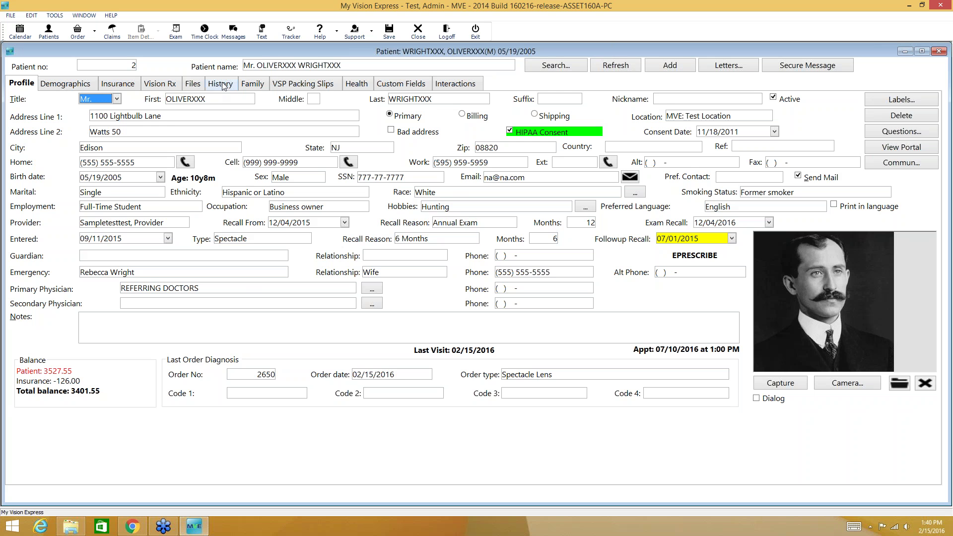
left_click(220, 83)
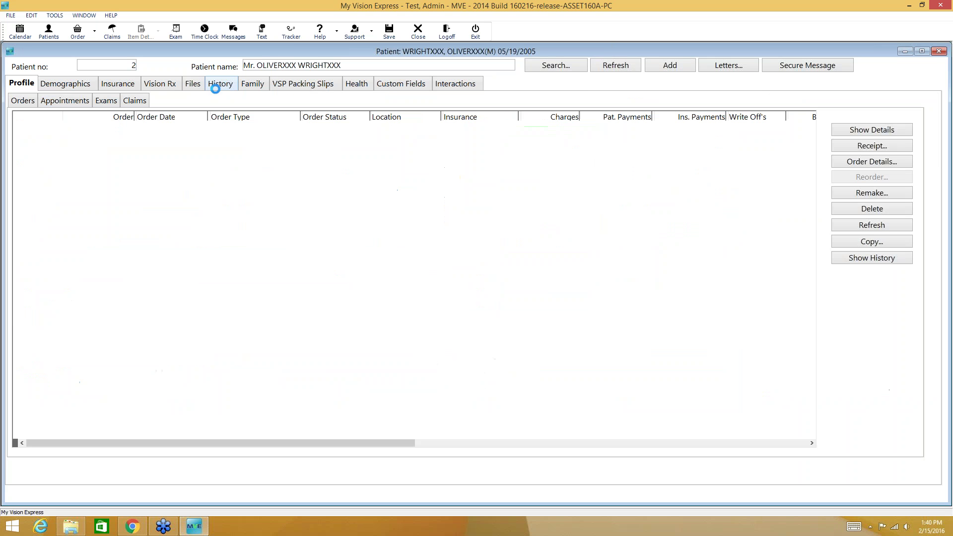
left_click(110, 101)
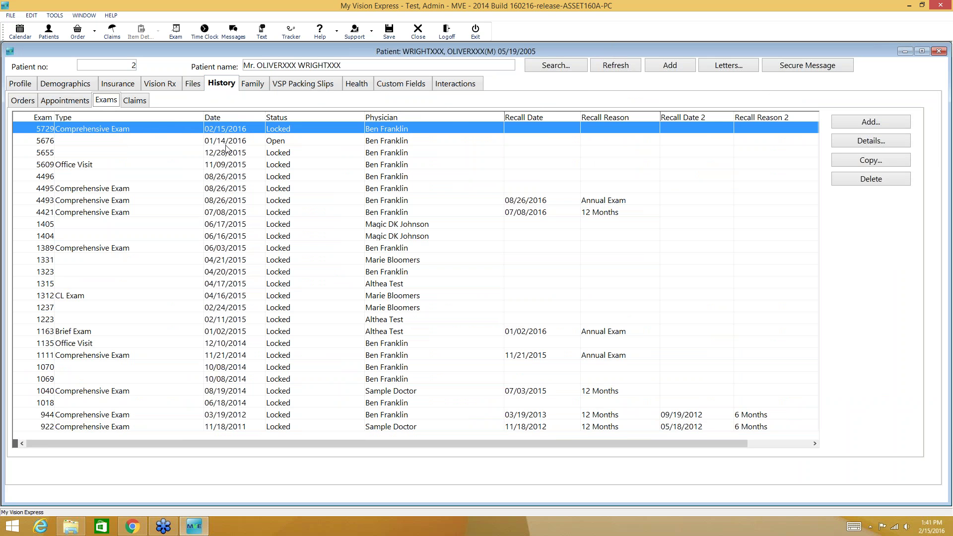
Delete the open exam dated 01/14/2016 from the patient's exam history and close the patient record.
left_click(208, 143)
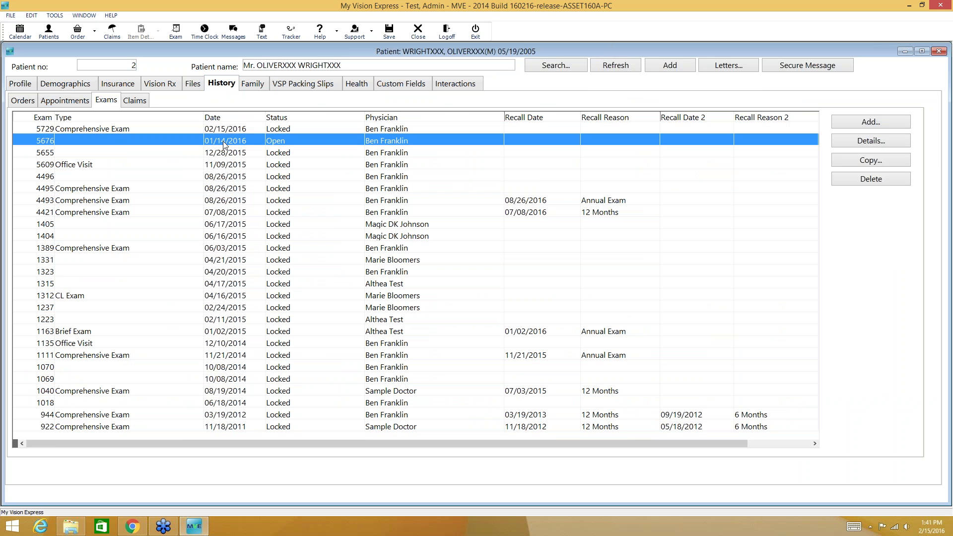
left_click(886, 181)
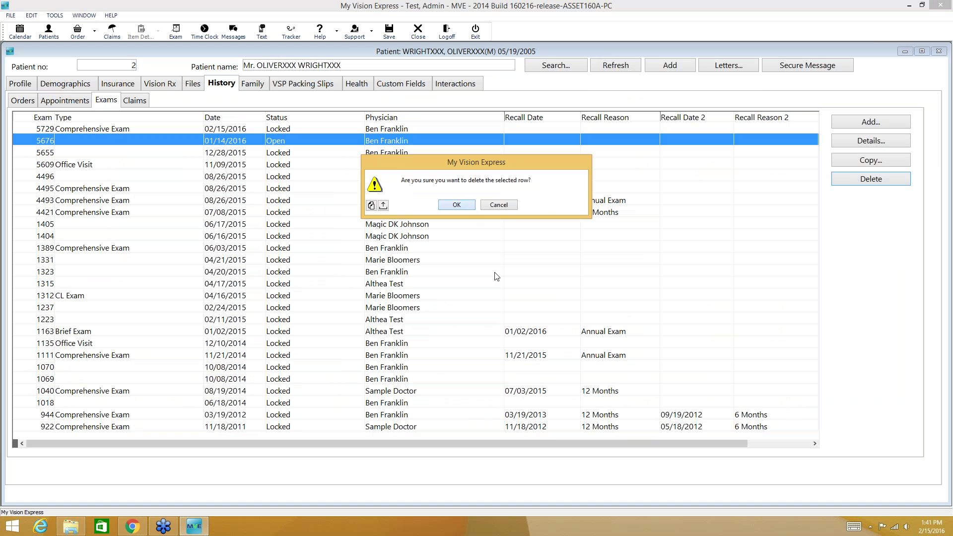
key("Return")
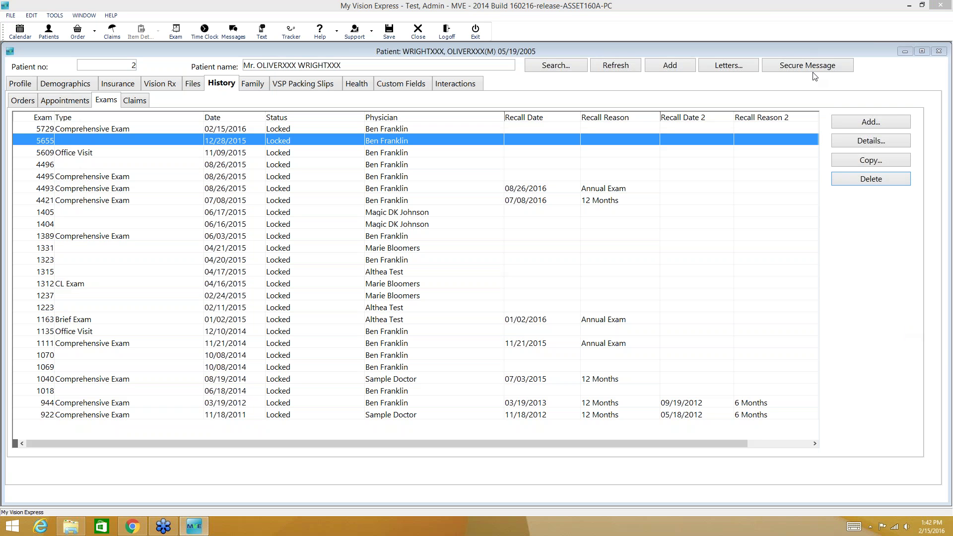
left_click(939, 52)
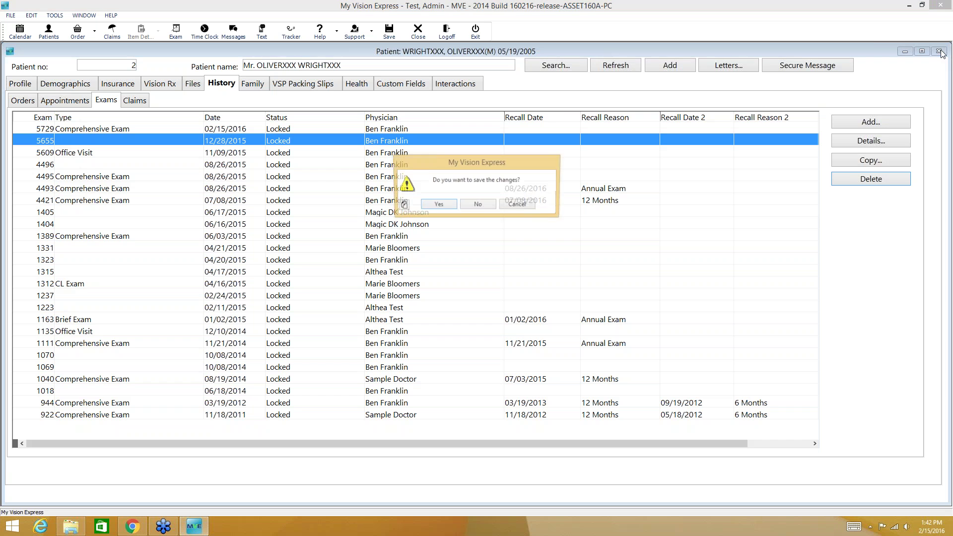
left_click(437, 204)
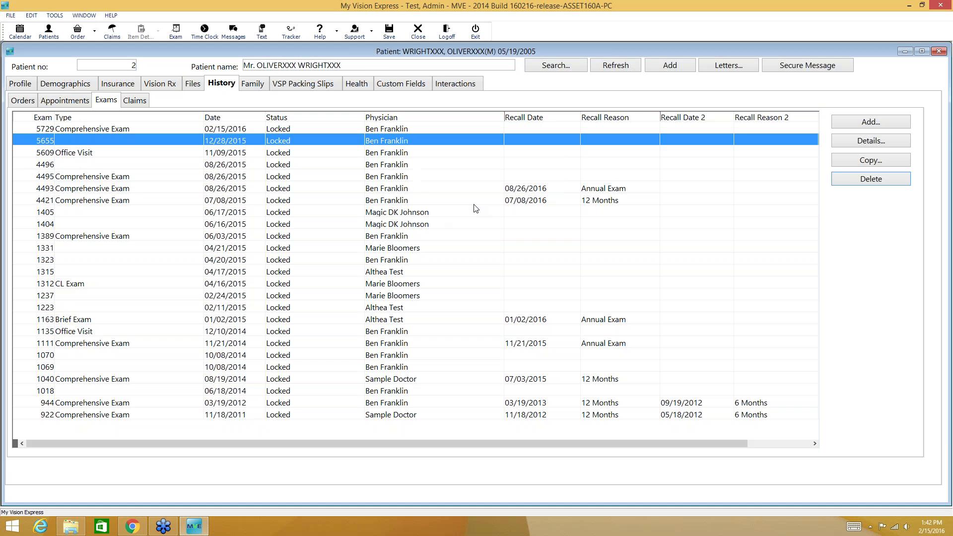
Open the Insurance Companies setup and view the Type options for A1 - Auth - Vision - VSP, keeping Vision.
left_click(11, 16)
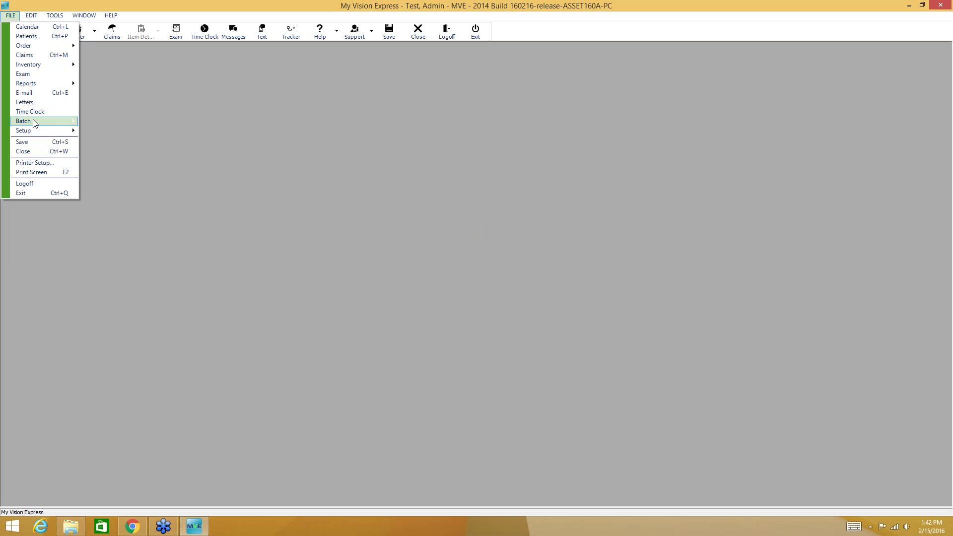
mouse_move(34, 131)
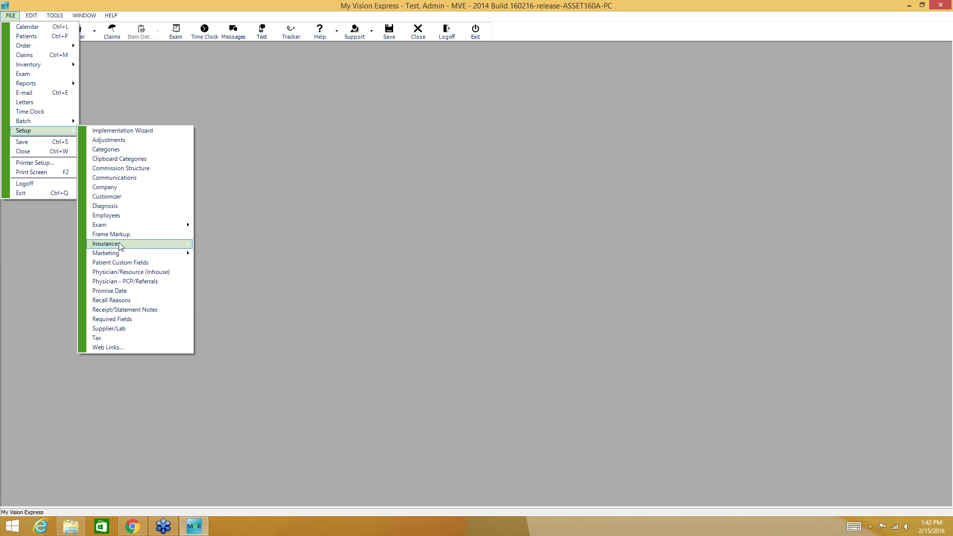
mouse_move(120, 245)
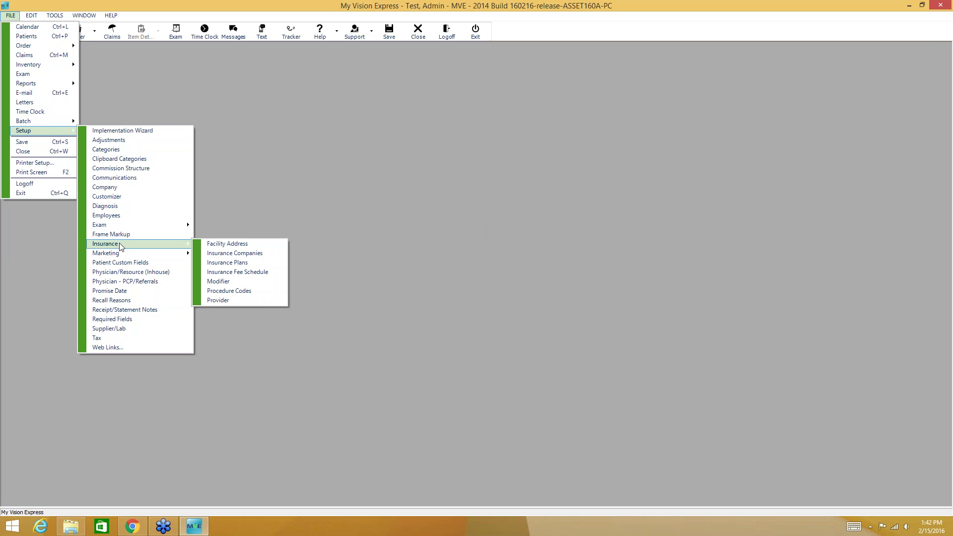
left_click(224, 254)
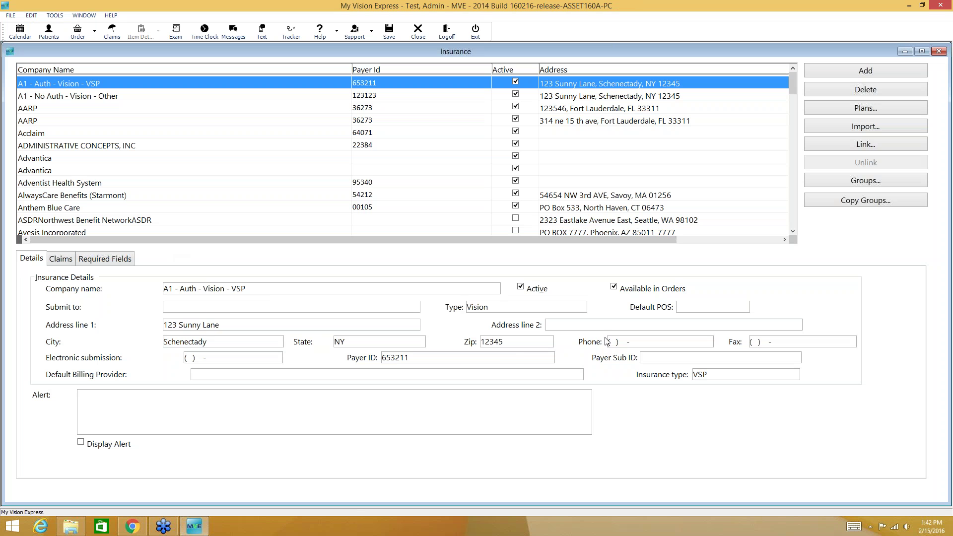
left_click(577, 309)
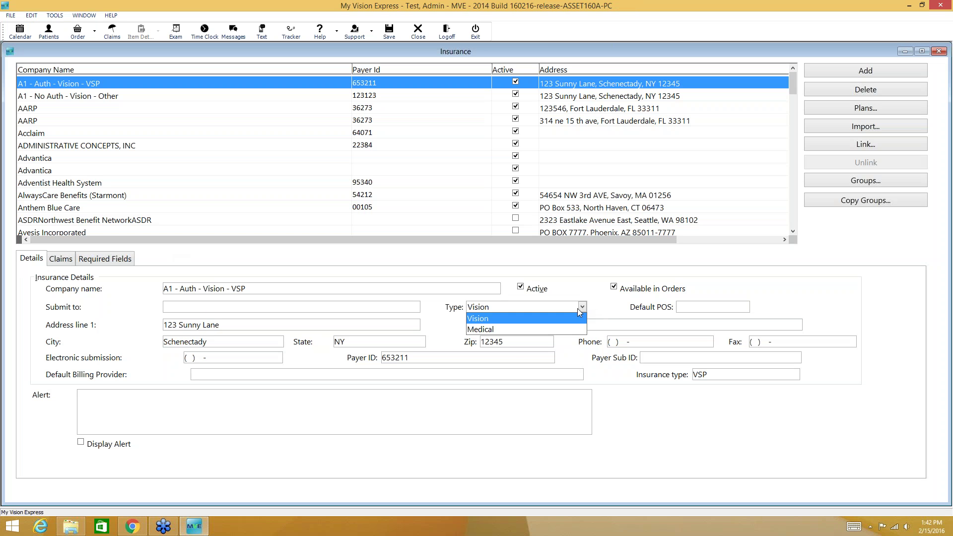
left_click(577, 308)
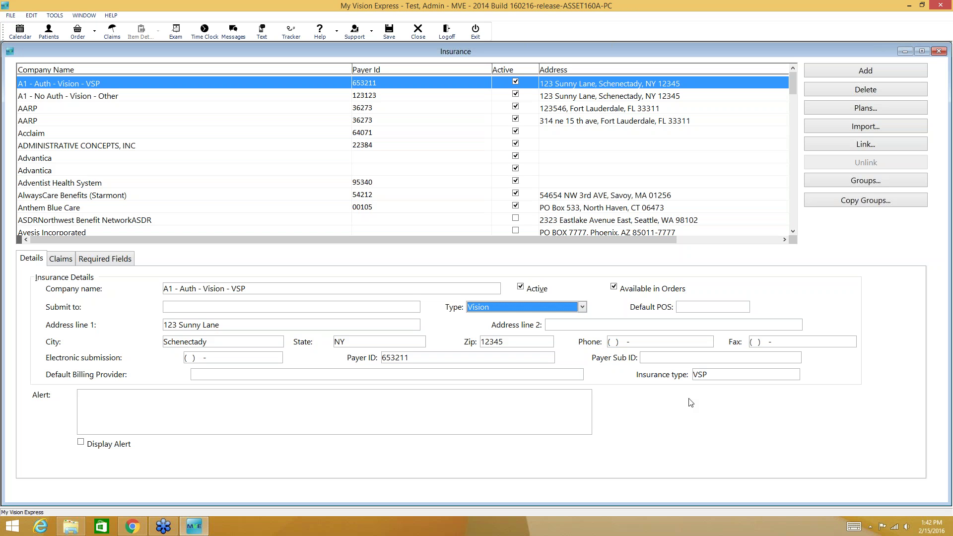
Try changing the insurance type of A1 - Auth - Vision - VSP to Medicare and close the Insurance setup without saving.
left_click(788, 376)
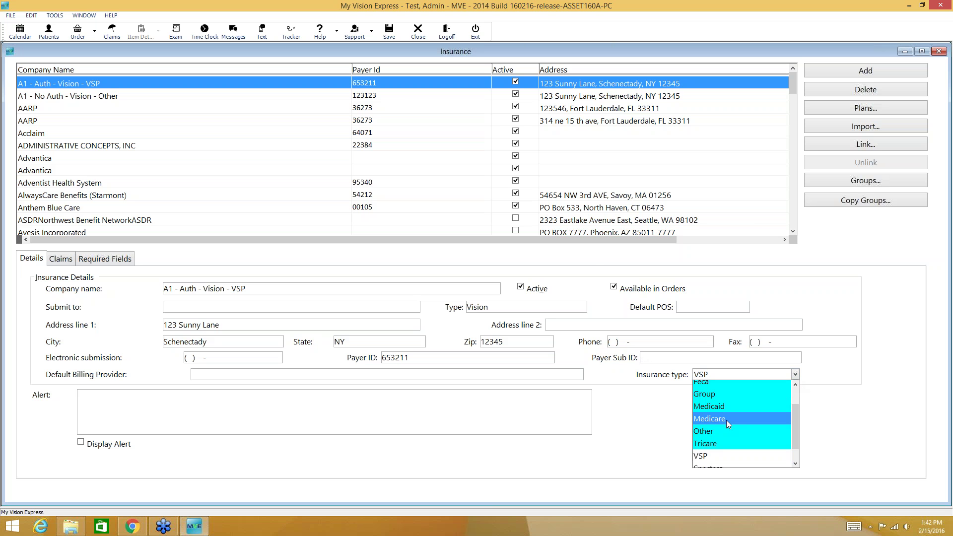
left_click(726, 420)
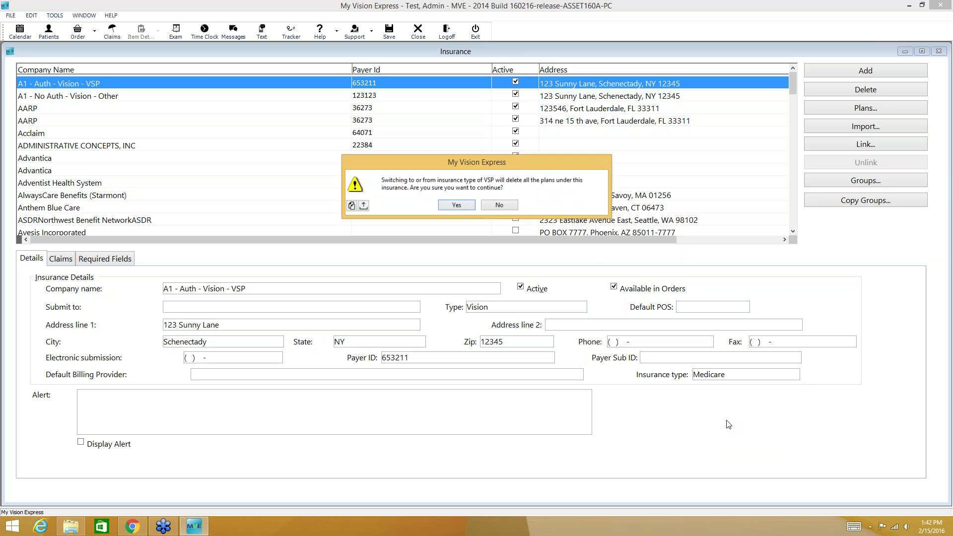
left_click(459, 205)
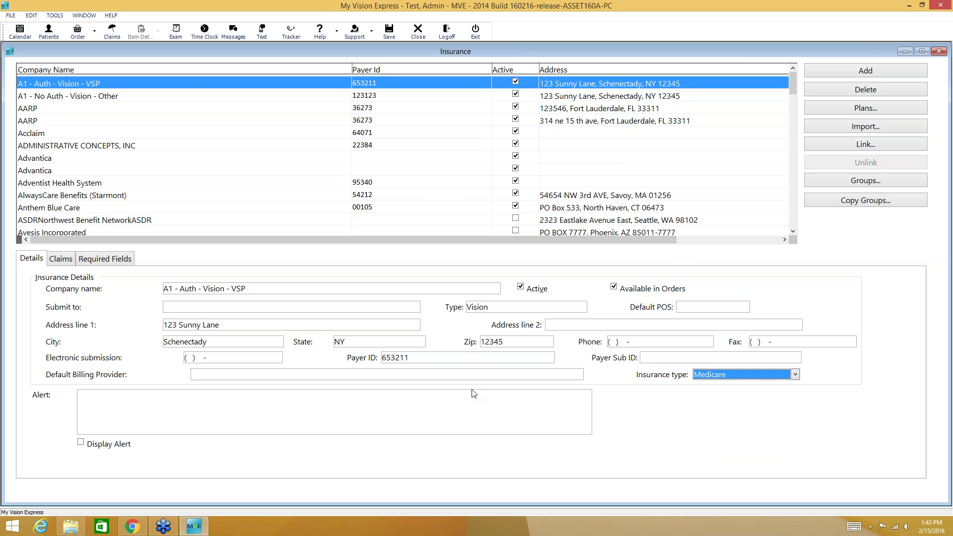
left_click(937, 52)
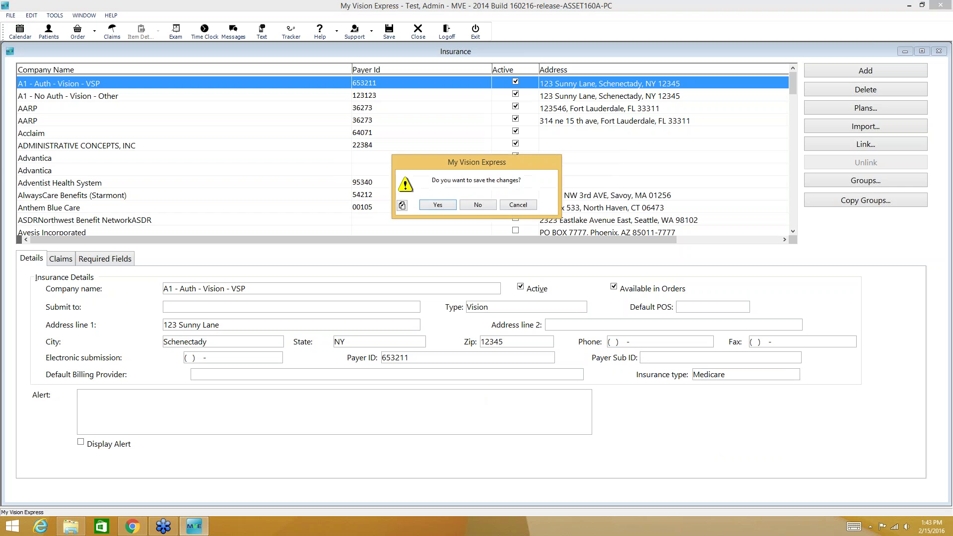
left_click(472, 217)
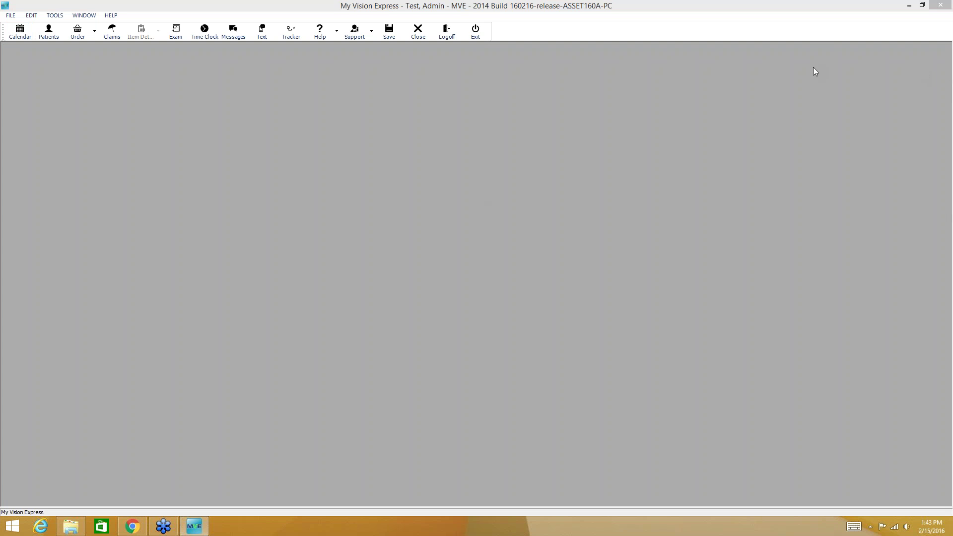
Open the Company Information system settings and expand the General group under Exam, with Daily Closing collapsed.
left_click(11, 16)
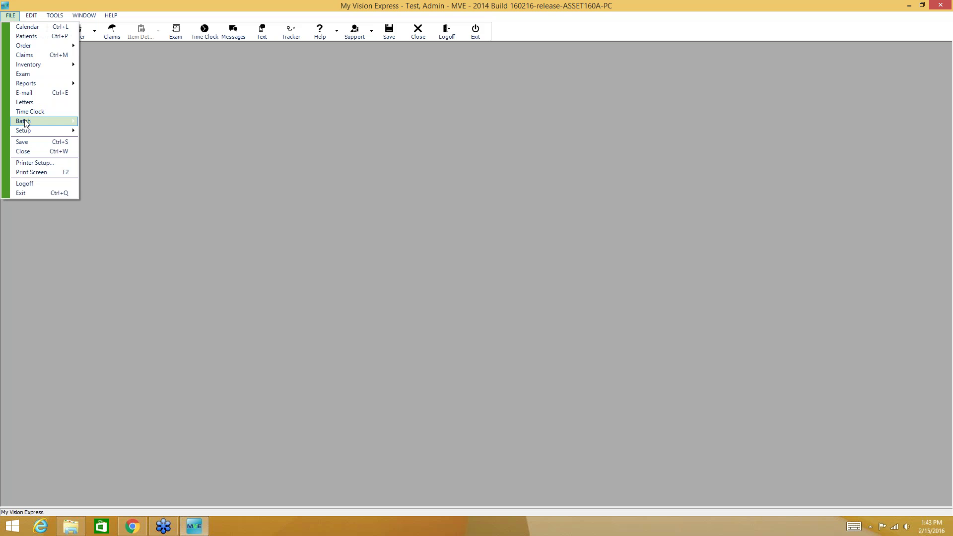
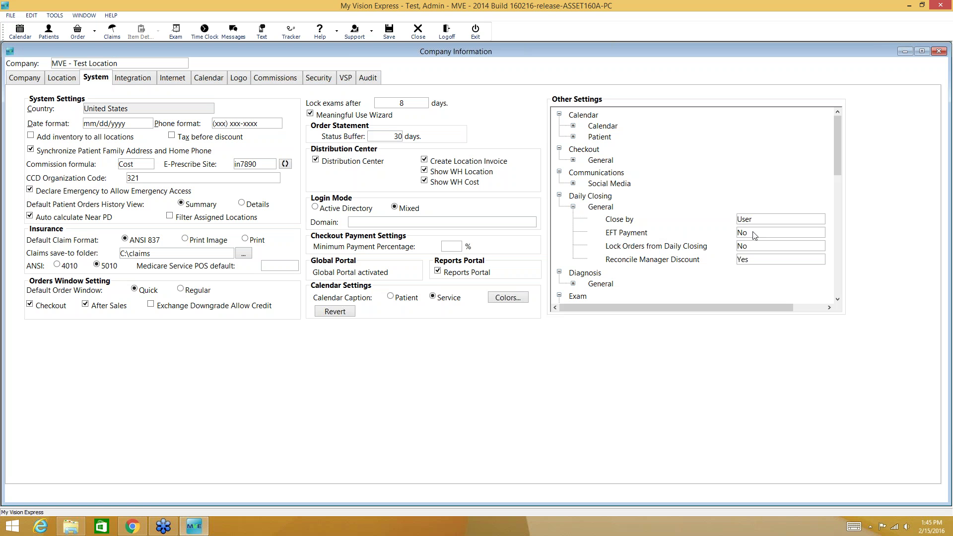
left_click(559, 195)
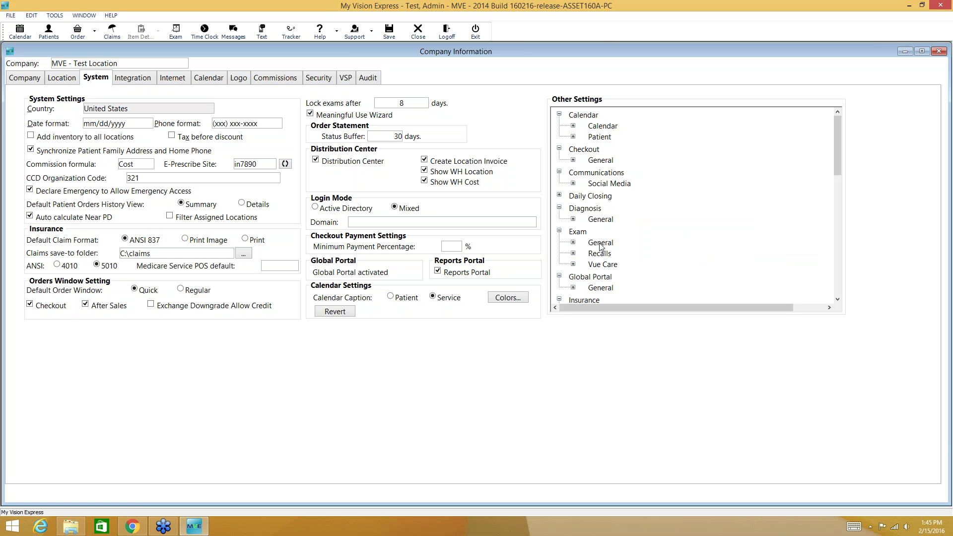
left_click(573, 243)
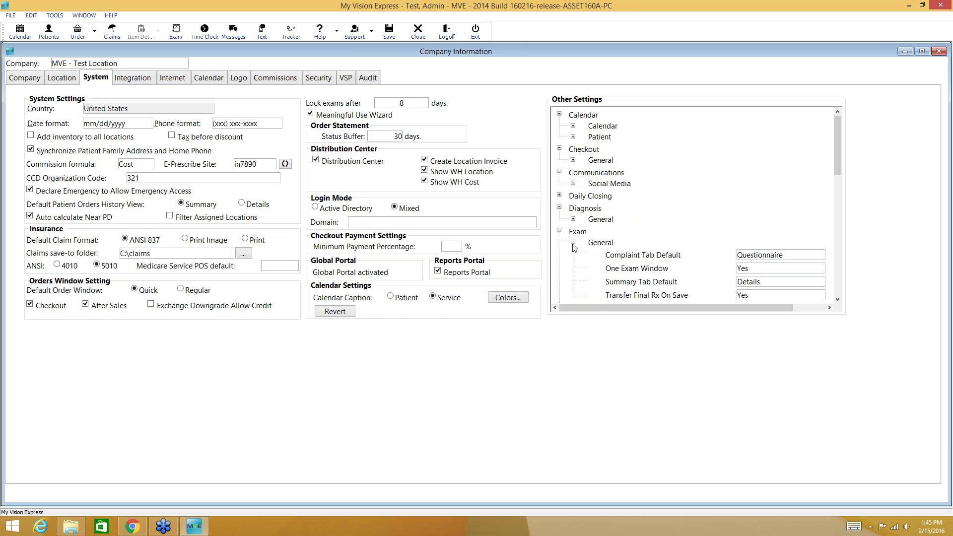
left_click(838, 300)
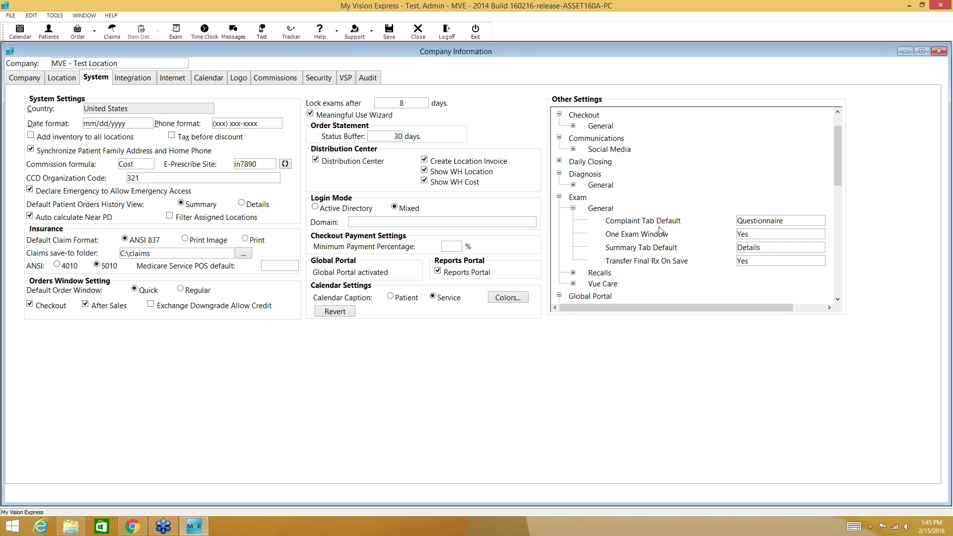
View the options for Complaint Tab Default and Summary Tab Default, keeping Questionnaire and Details.
left_click(805, 224)
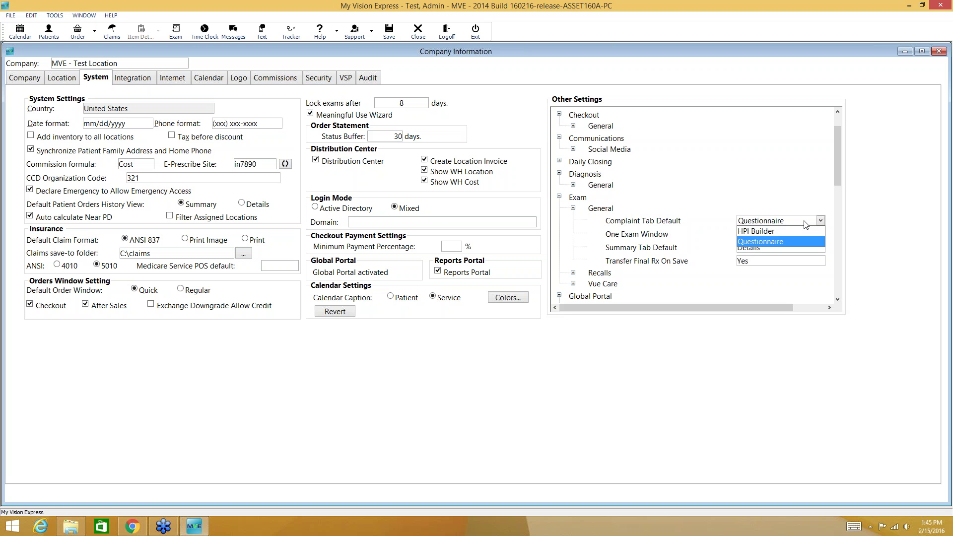
left_click(805, 222)
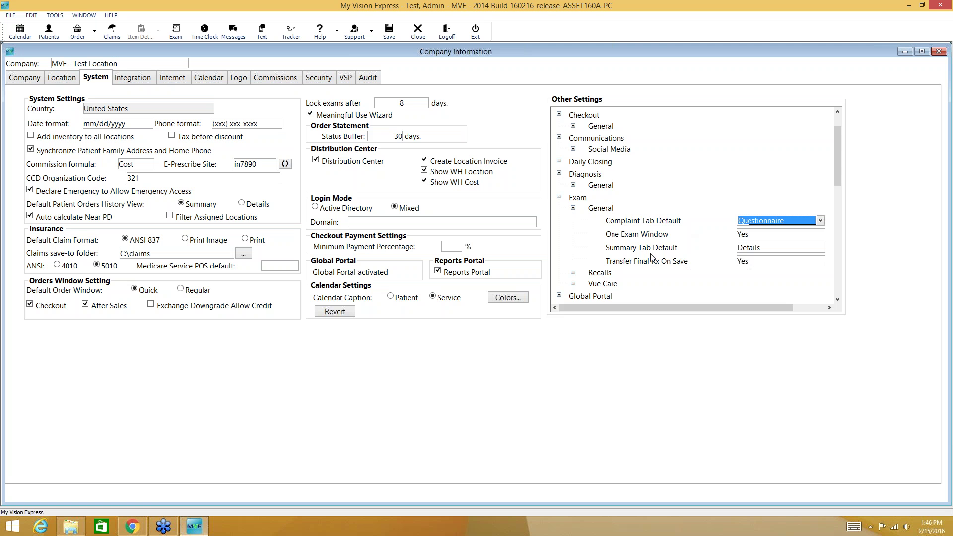
left_click(822, 247)
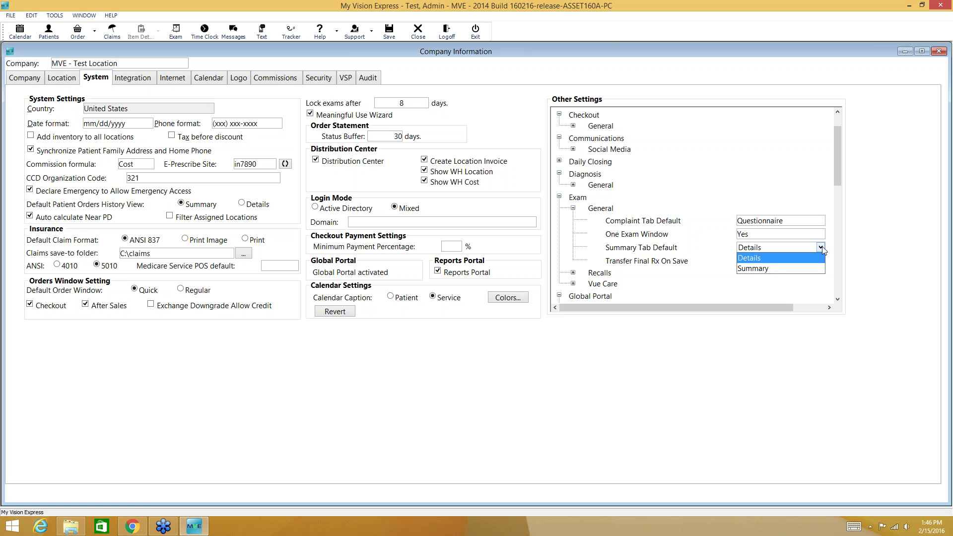
left_click(757, 284)
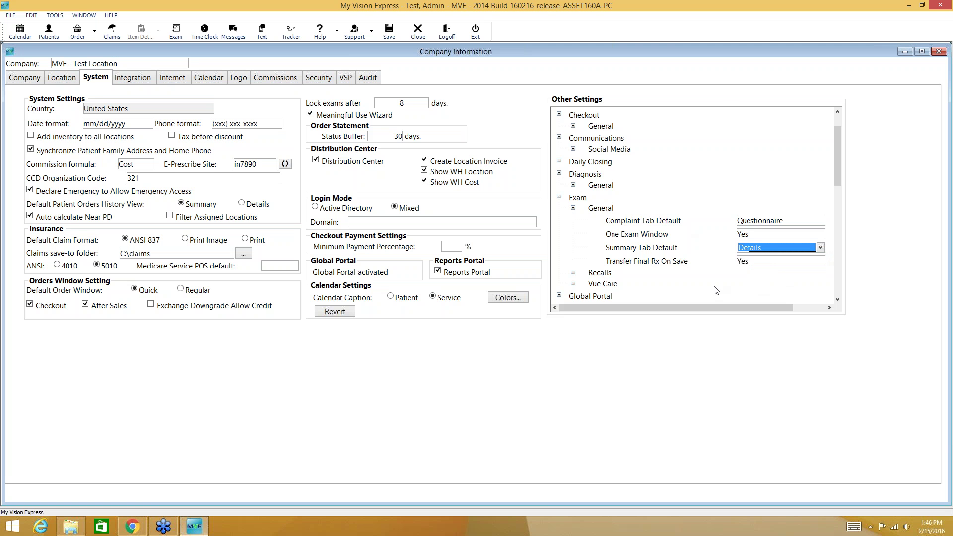